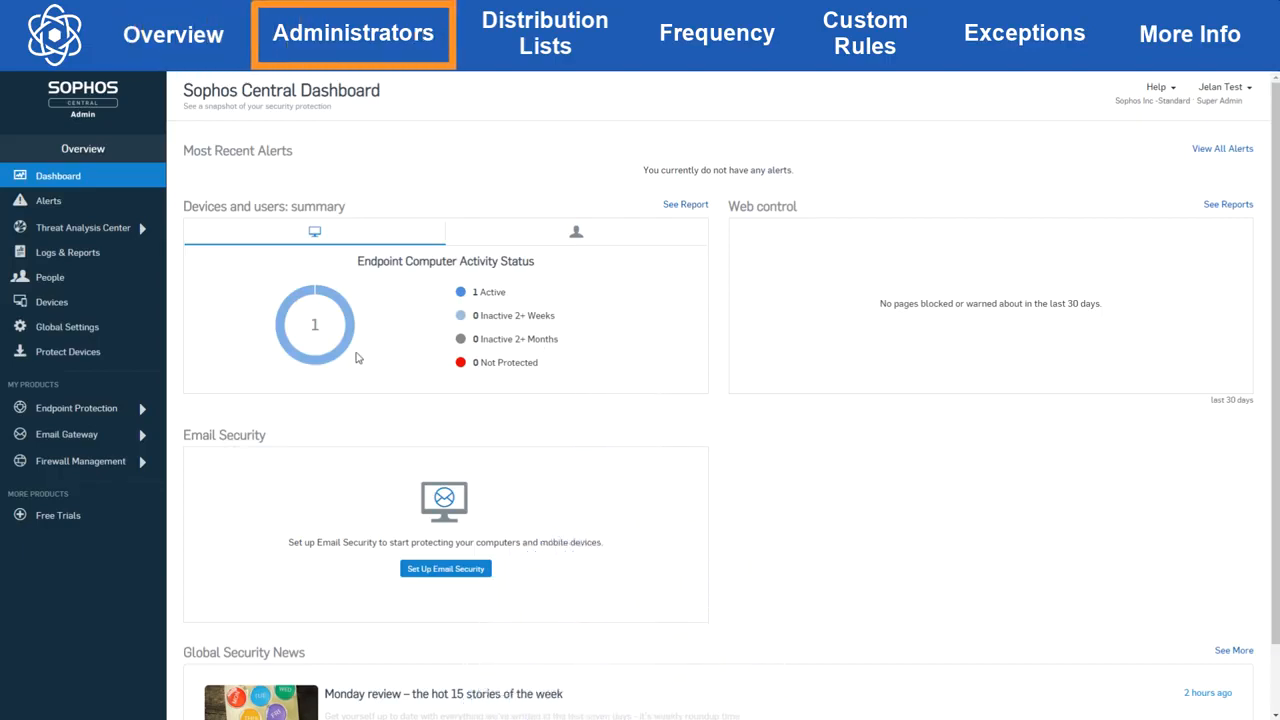
# Open the email alert configuration in the global settings and switch the Super Admin's alert reception off and back on.
pyautogui.click(135, 337)
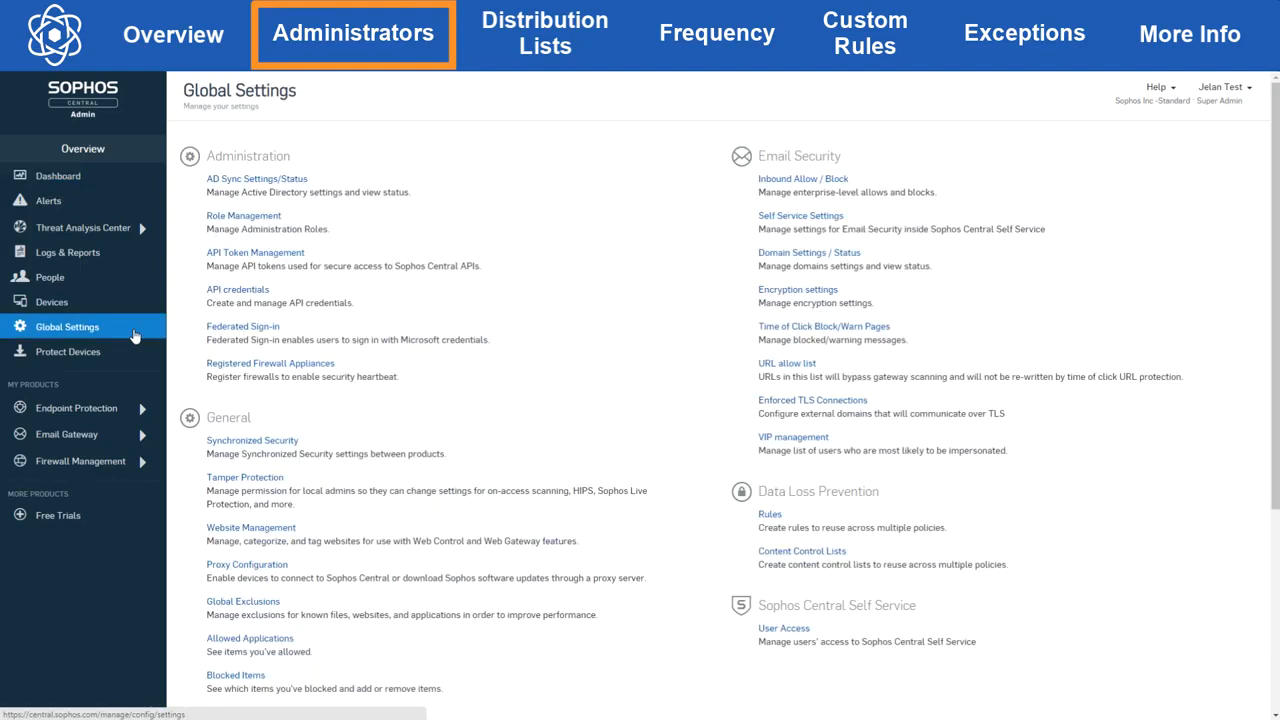
pyautogui.scroll(-2, 257, 556)
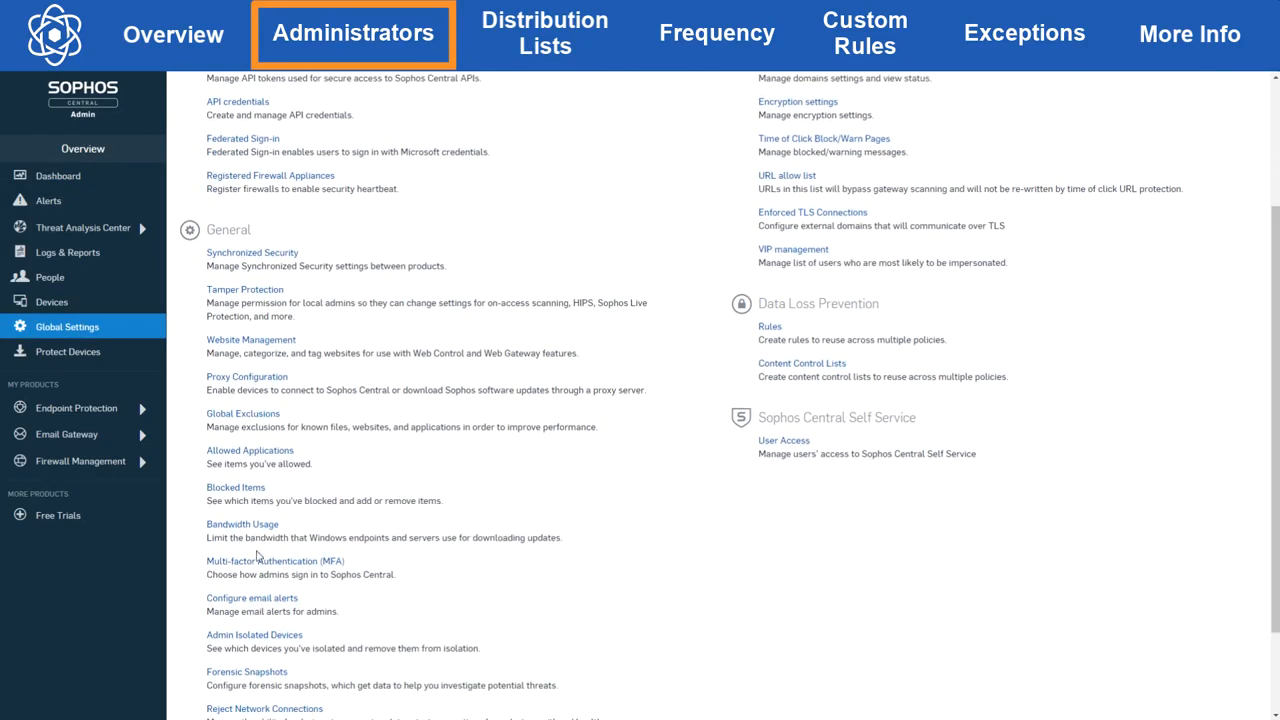
pyautogui.click(252, 600)
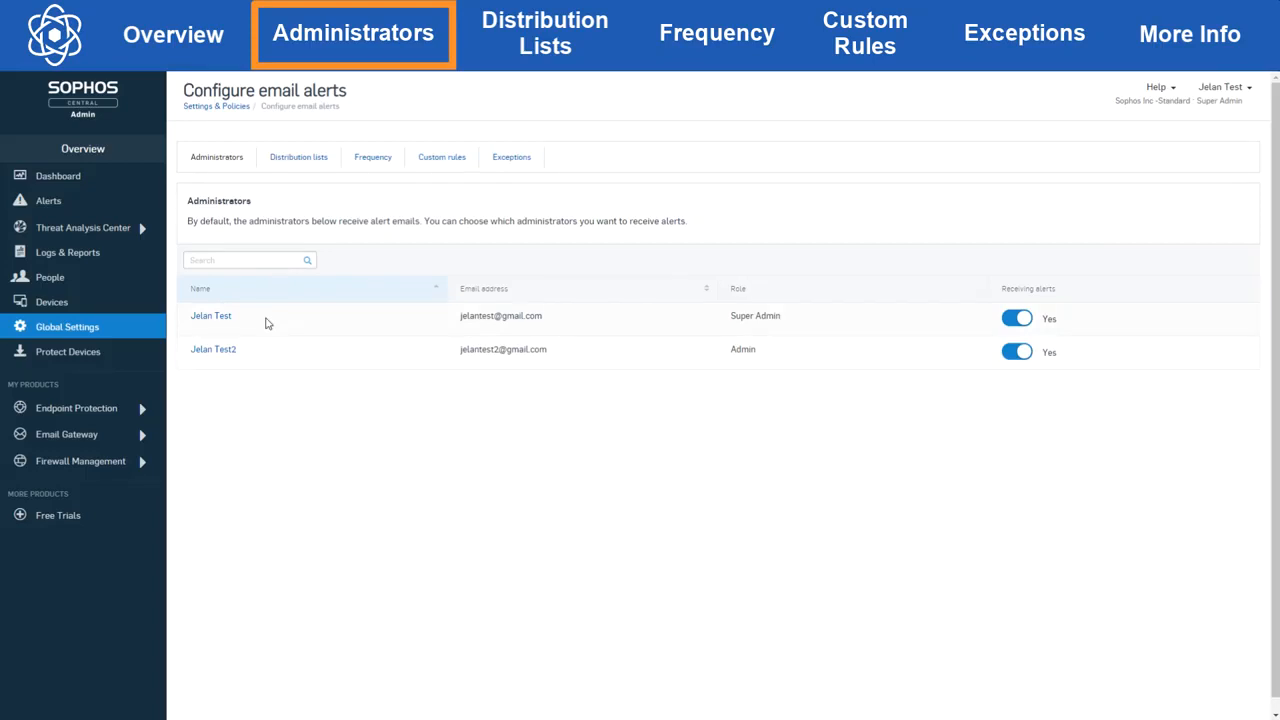
pyautogui.click(1026, 327)
pyautogui.click(1026, 327)
# Look at the form for adding an email address to the distribution lists and close it without saving.
pyautogui.click(295, 167)
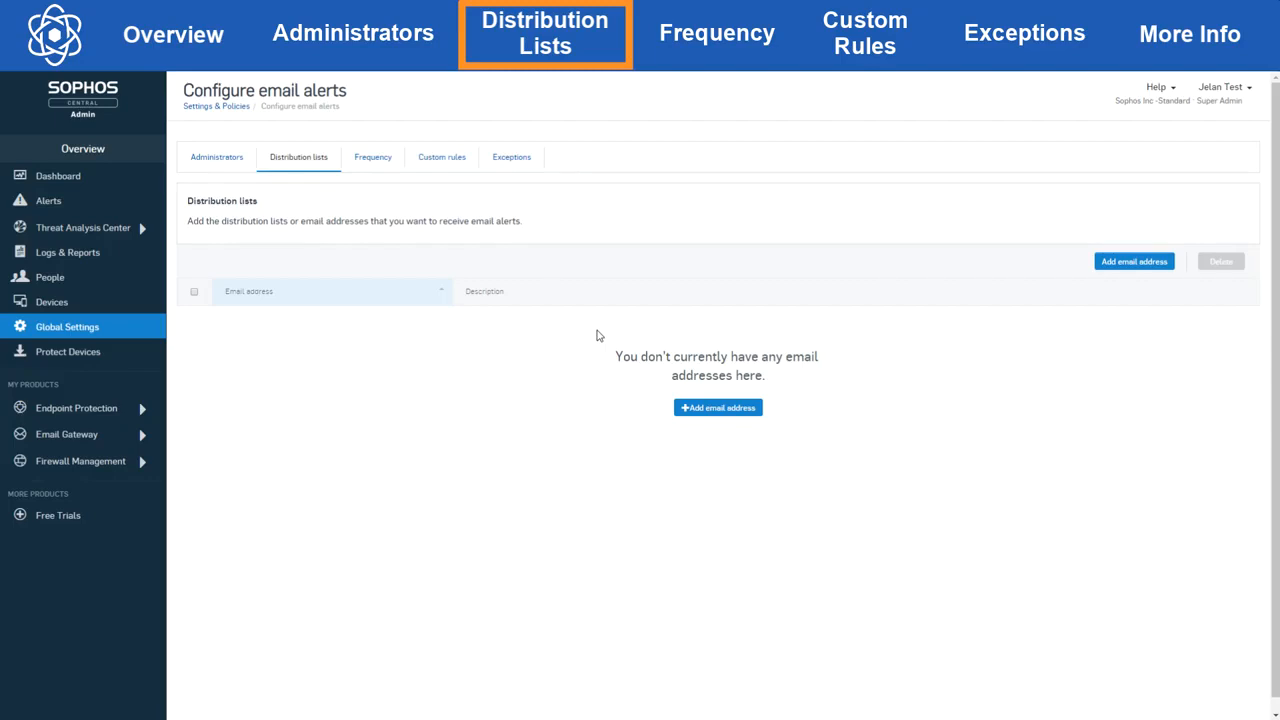
pyautogui.click(726, 408)
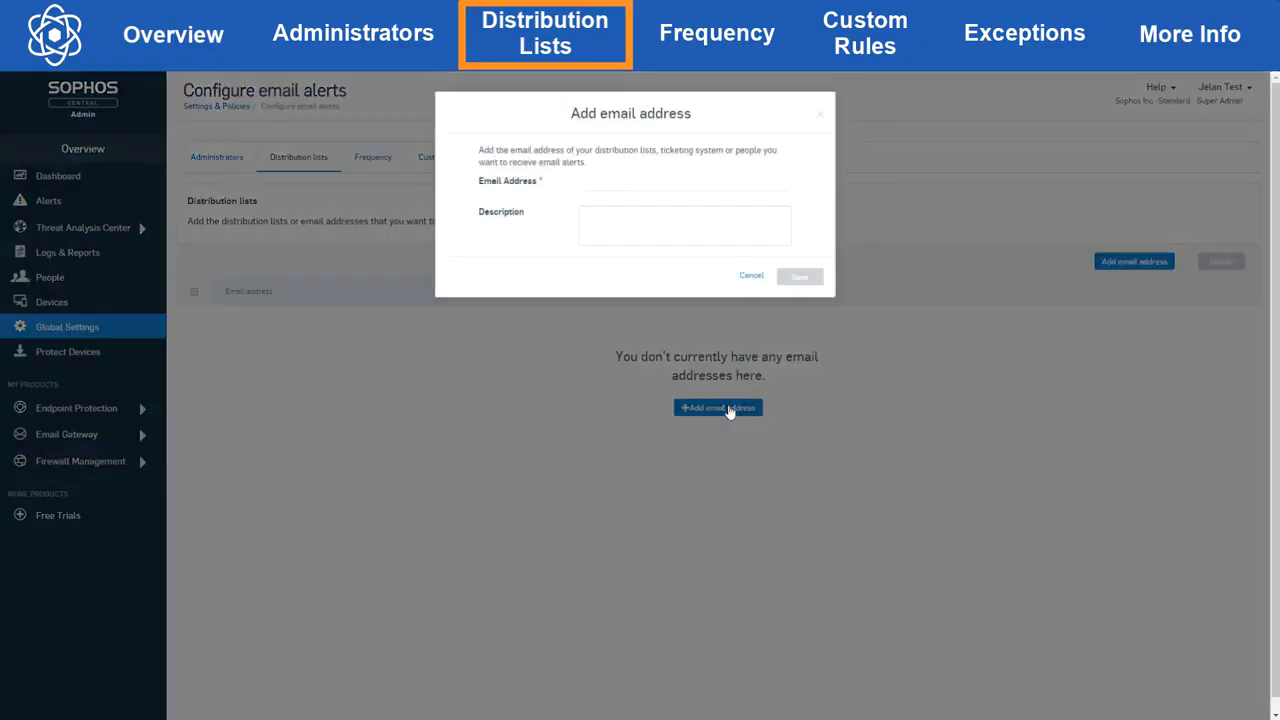
pyautogui.click(640, 182)
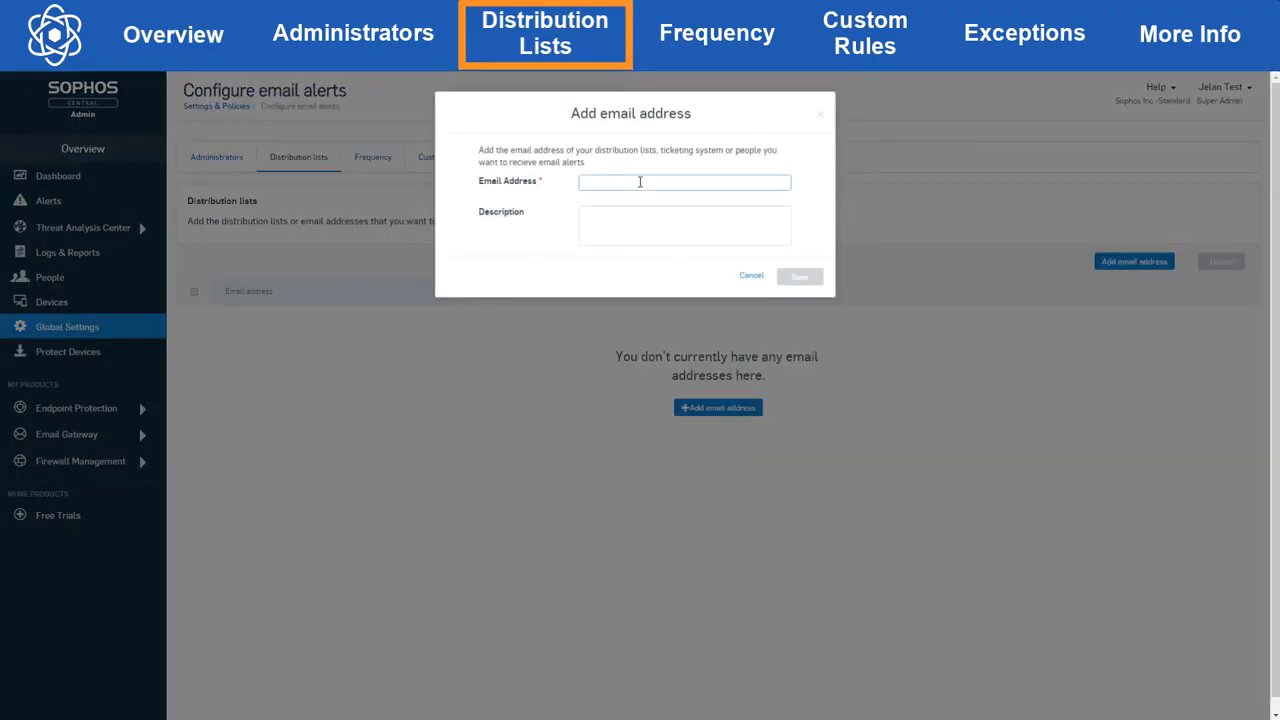
pyautogui.click(746, 281)
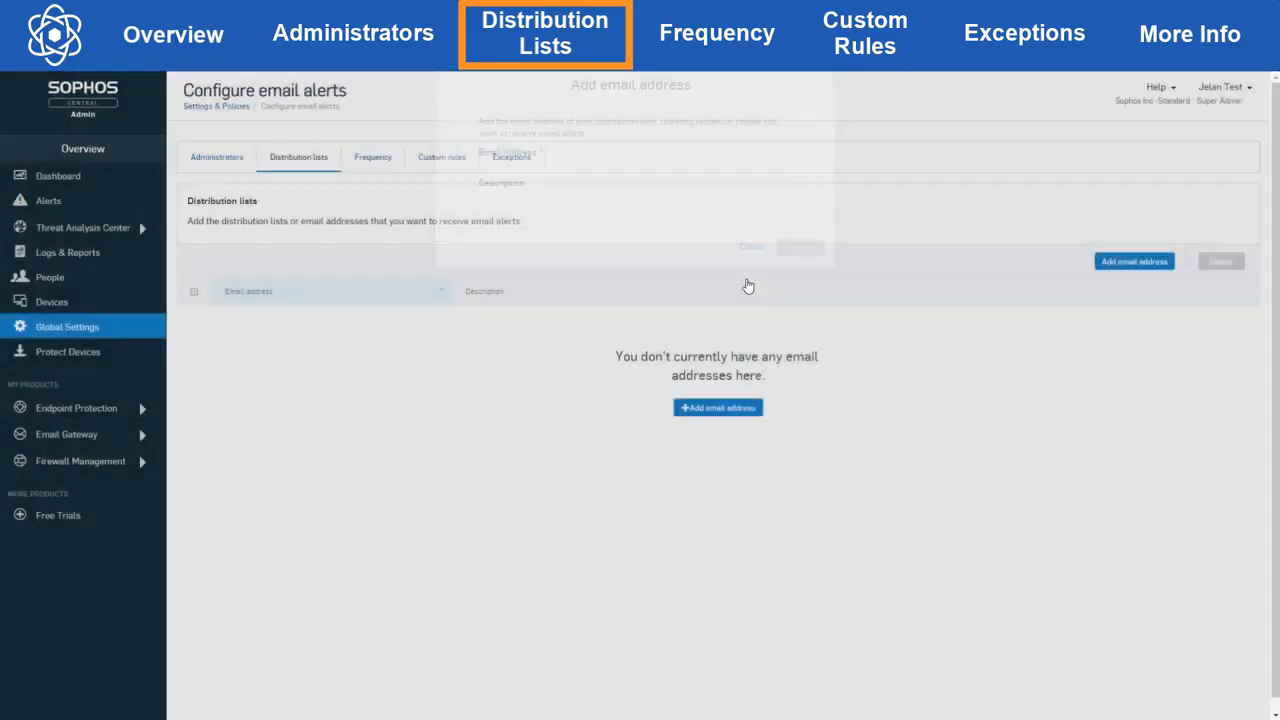
# Examine the notification frequency settings by severity, by product and by category.
pyautogui.click(374, 160)
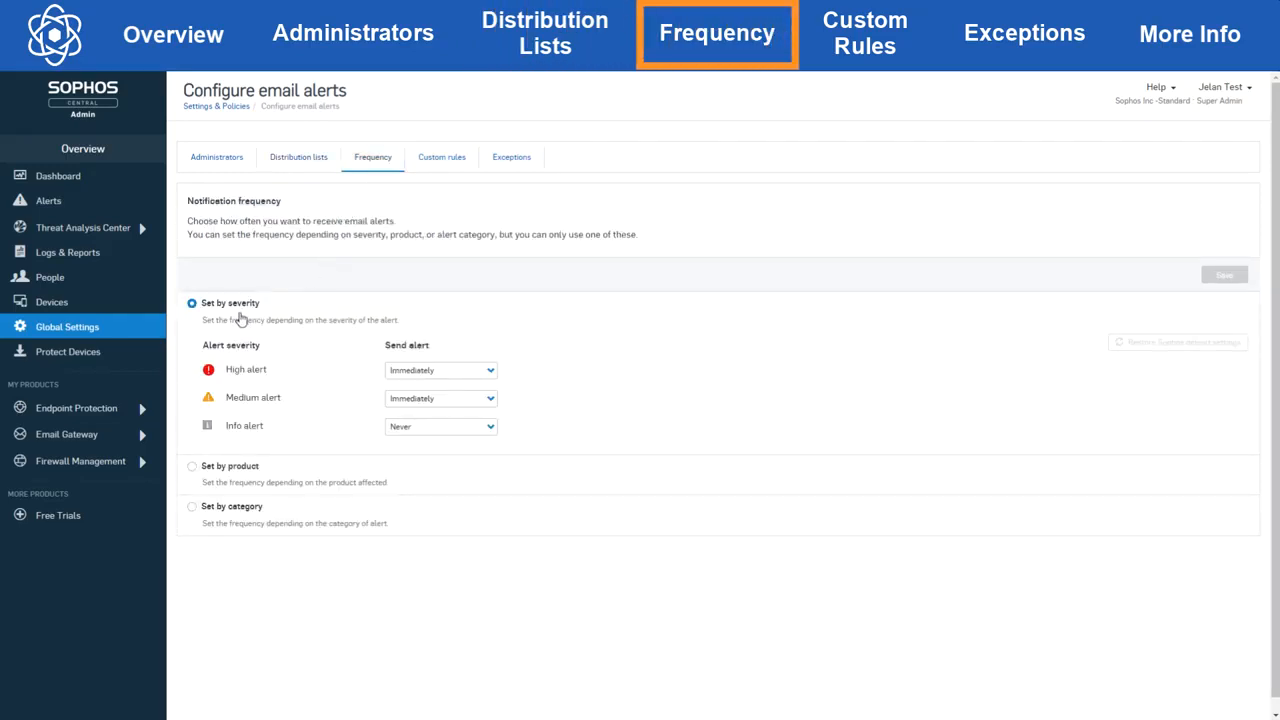
pyautogui.click(226, 470)
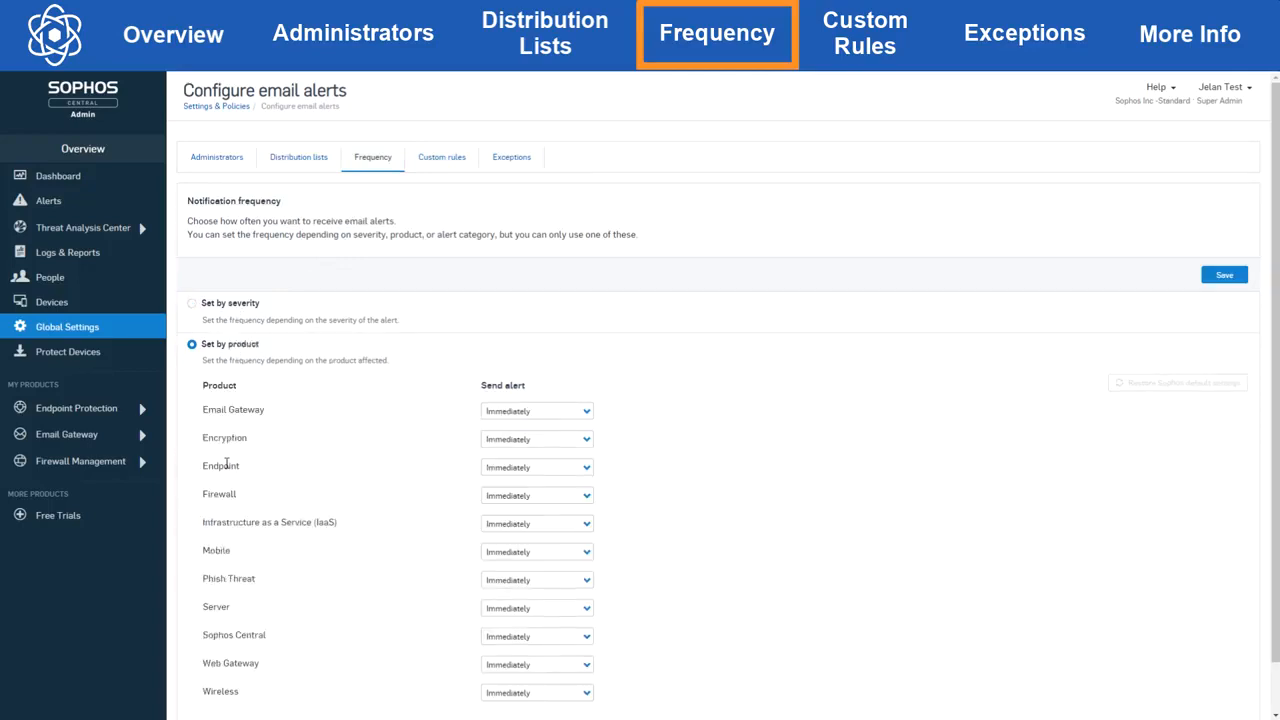
pyautogui.scroll(-1, 210, 600)
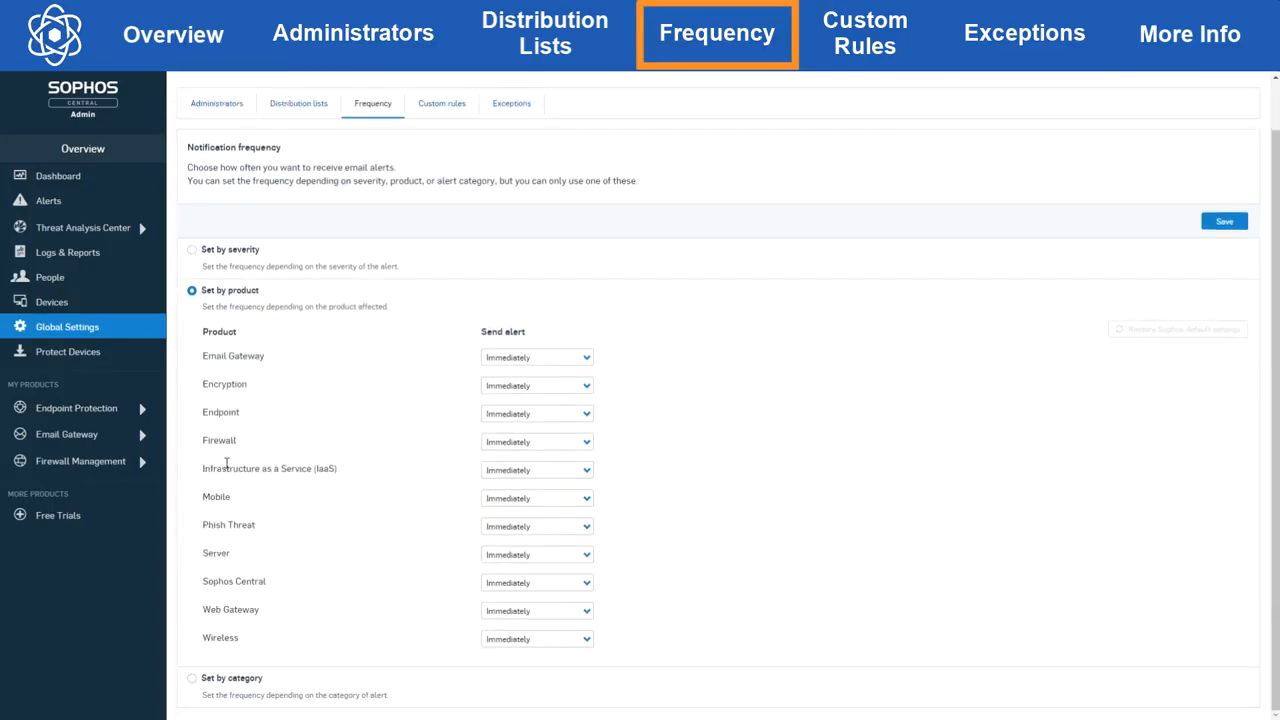
pyautogui.click(213, 677)
pyautogui.scroll(-3, 217, 686)
pyautogui.scroll(-3, 226, 652)
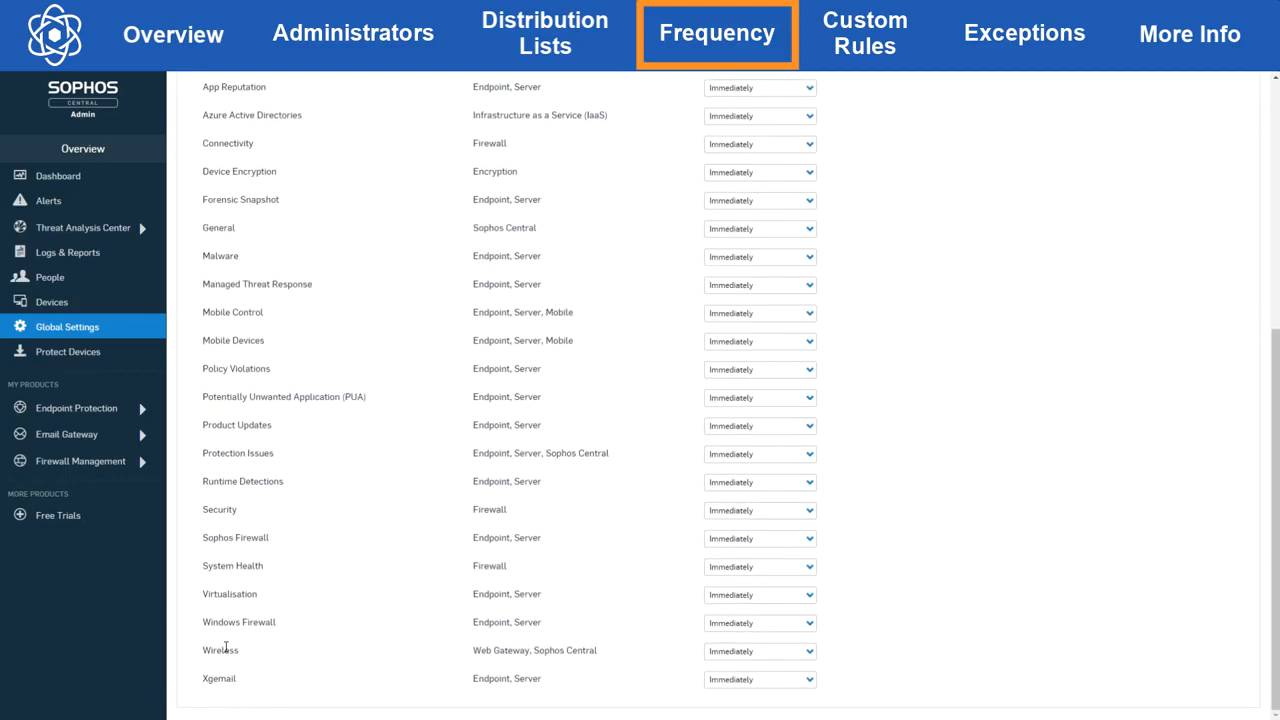
pyautogui.scroll(6, 226, 648)
# Set the notification frequency by severity, check the sending options for medium alerts, and save the frequency rules.
pyautogui.click(232, 222)
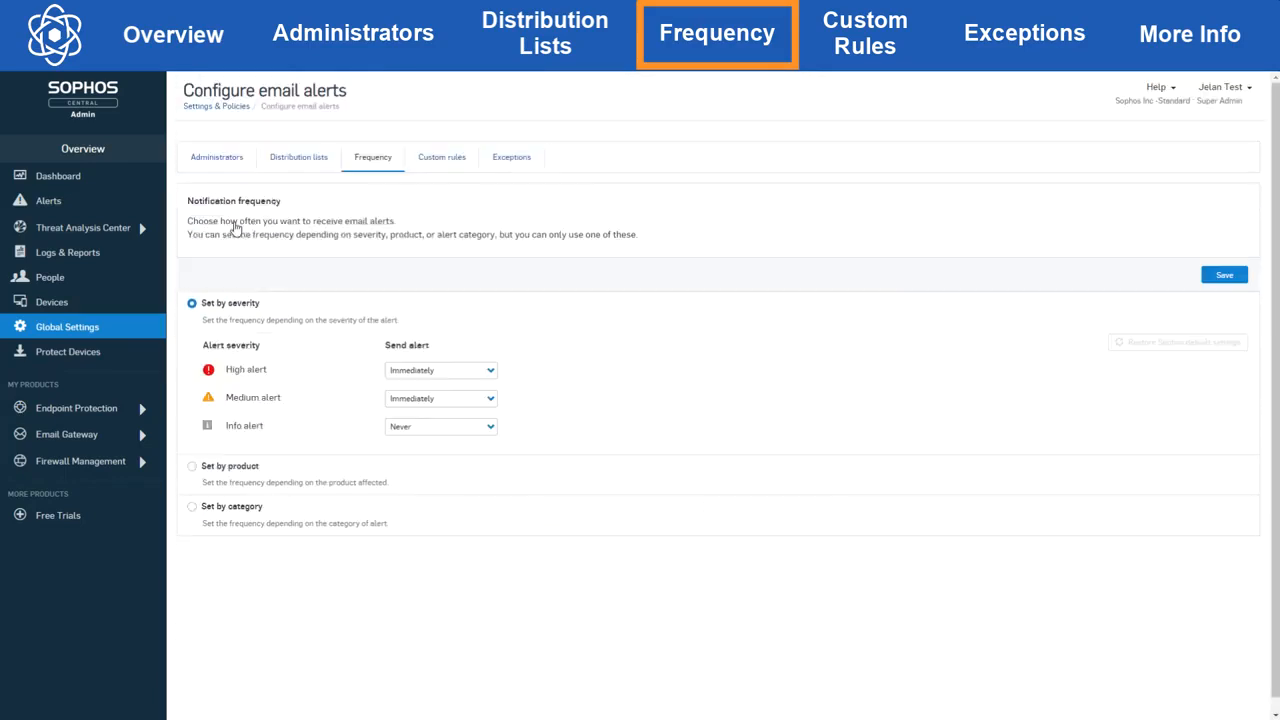
pyautogui.click(409, 398)
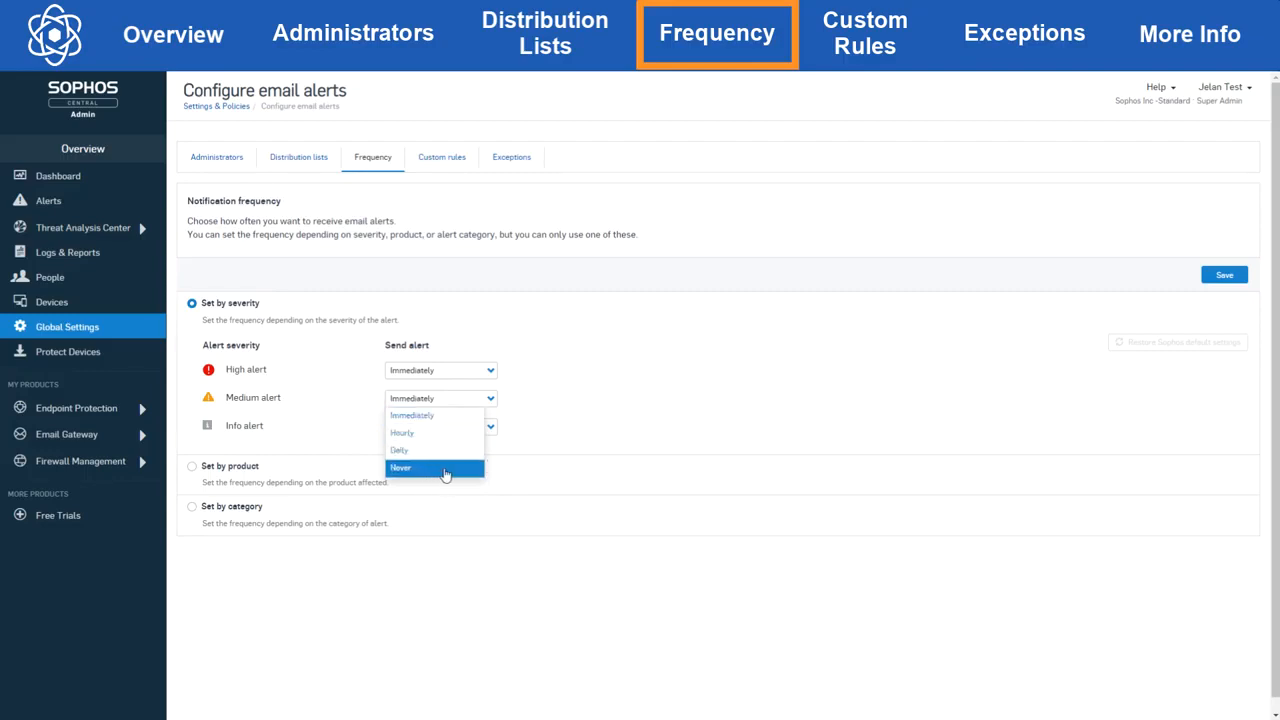
pyautogui.click(556, 427)
pyautogui.click(450, 403)
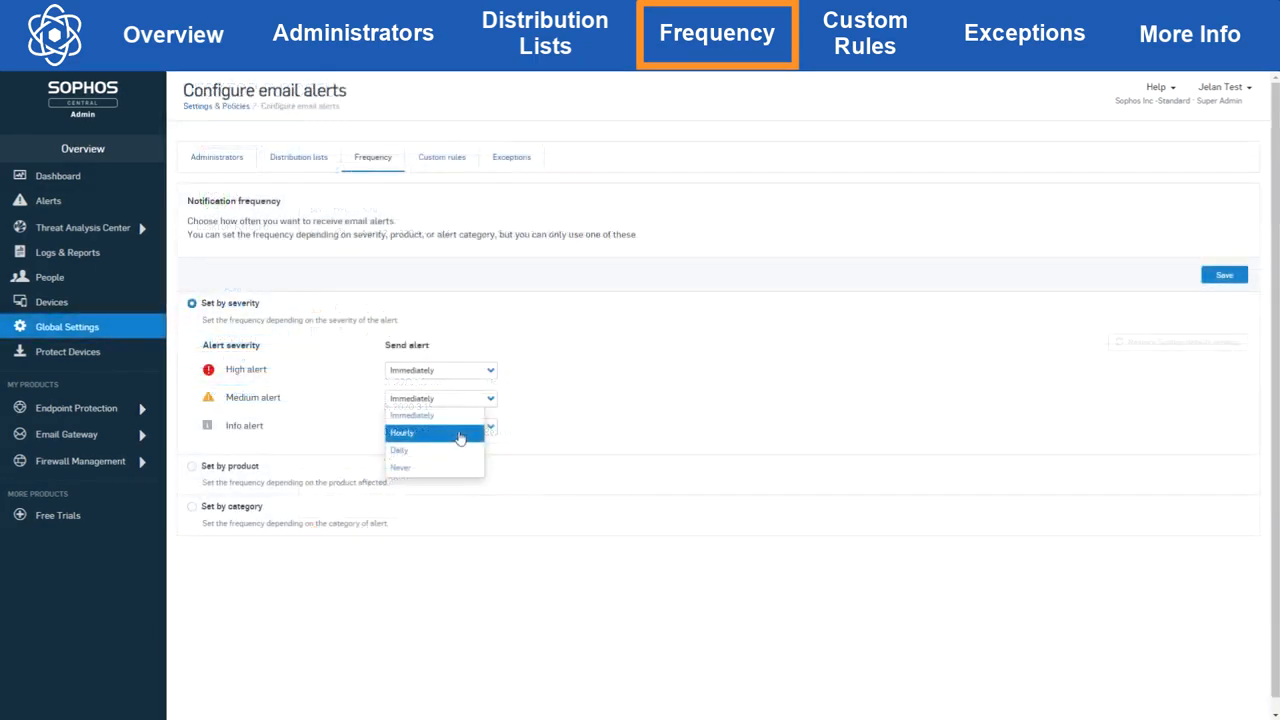
pyautogui.click(457, 468)
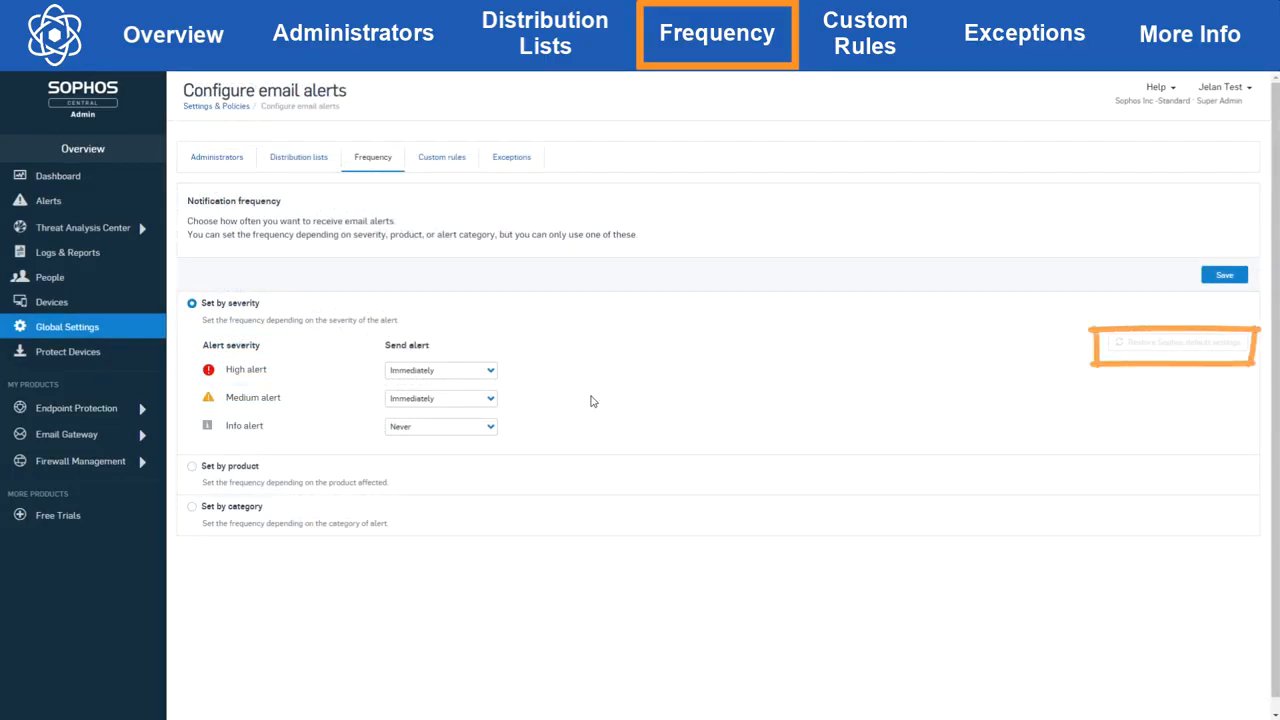
pyautogui.click(1224, 274)
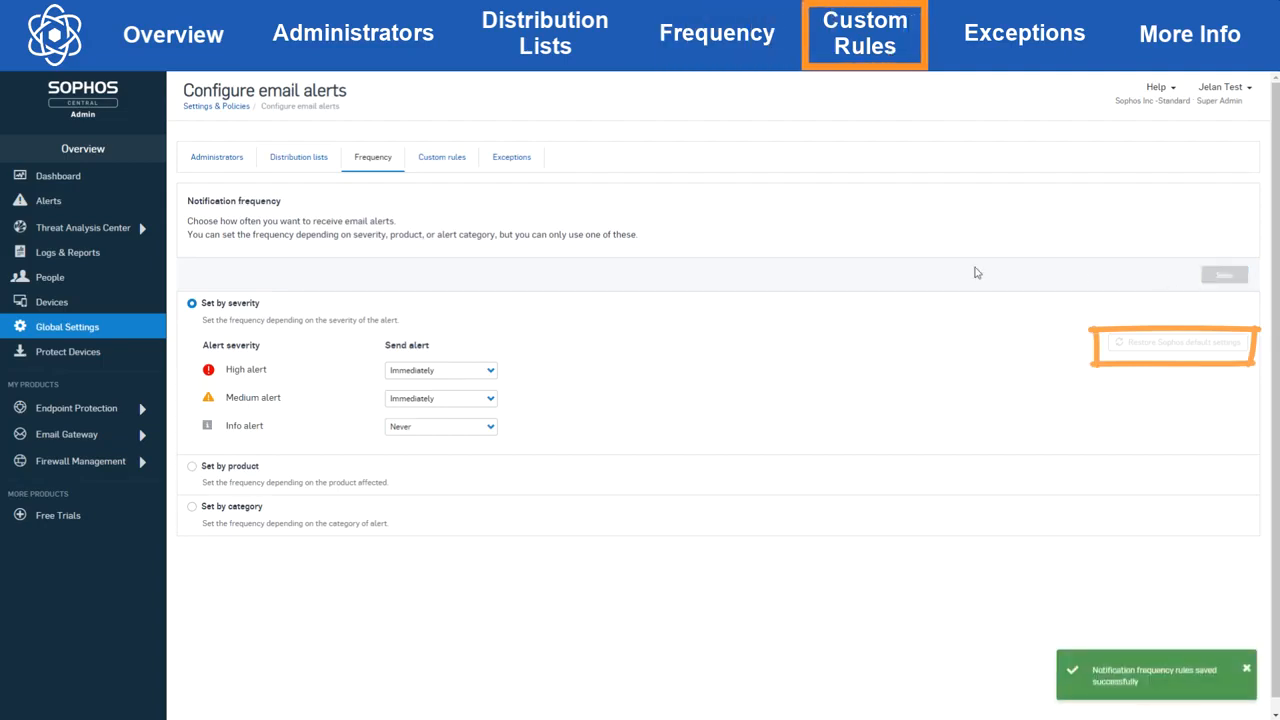
# Create a custom notification rule, choose the Admin role for it and continue to its recipients.
pyautogui.click(440, 162)
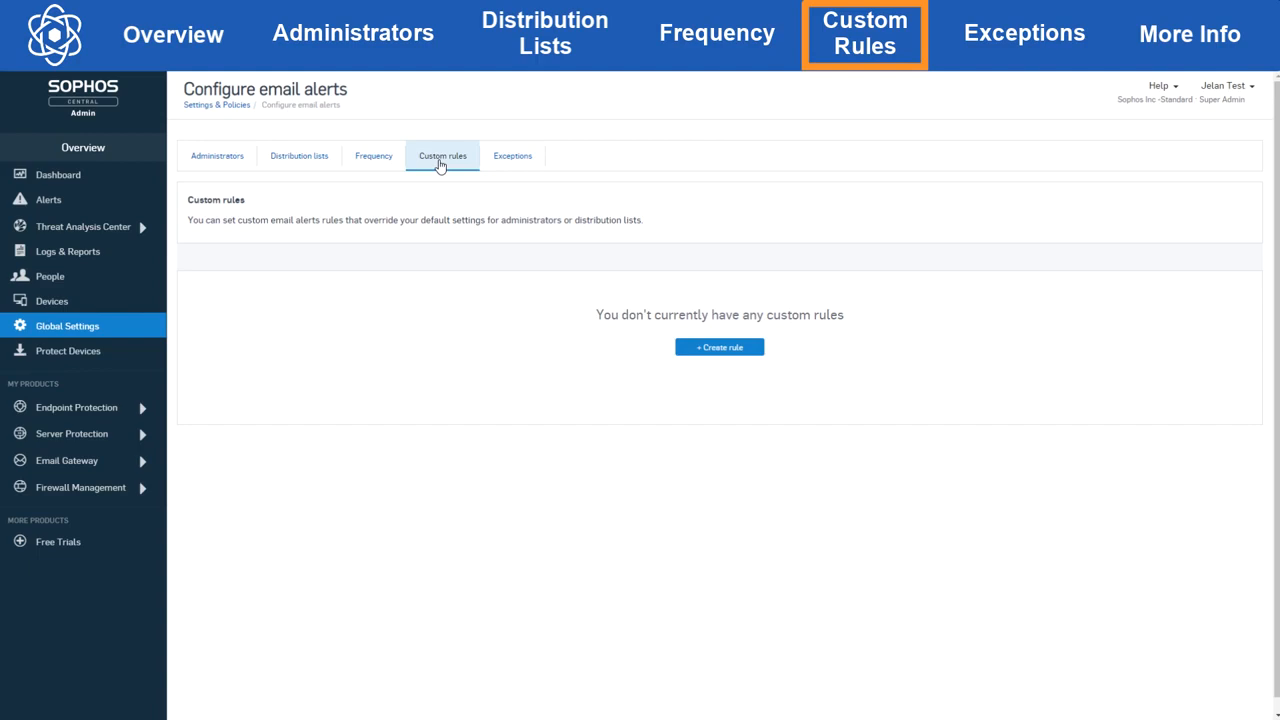
pyautogui.click(755, 352)
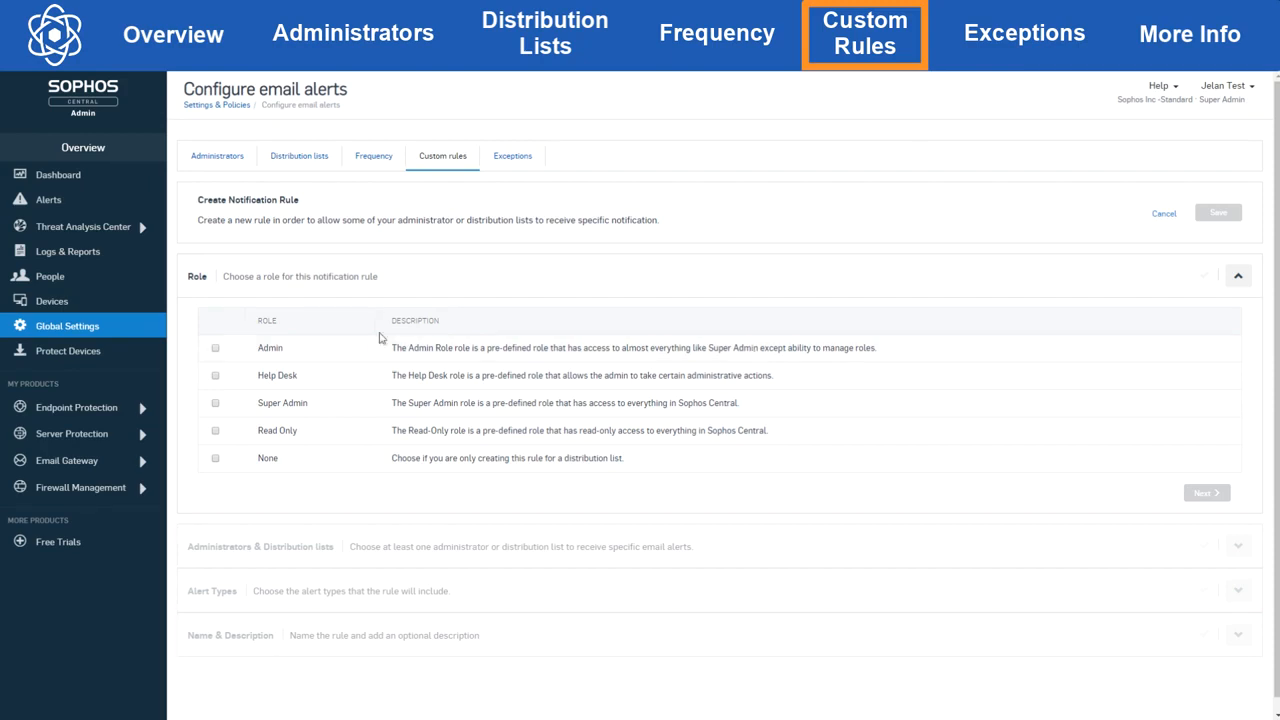
pyautogui.click(214, 349)
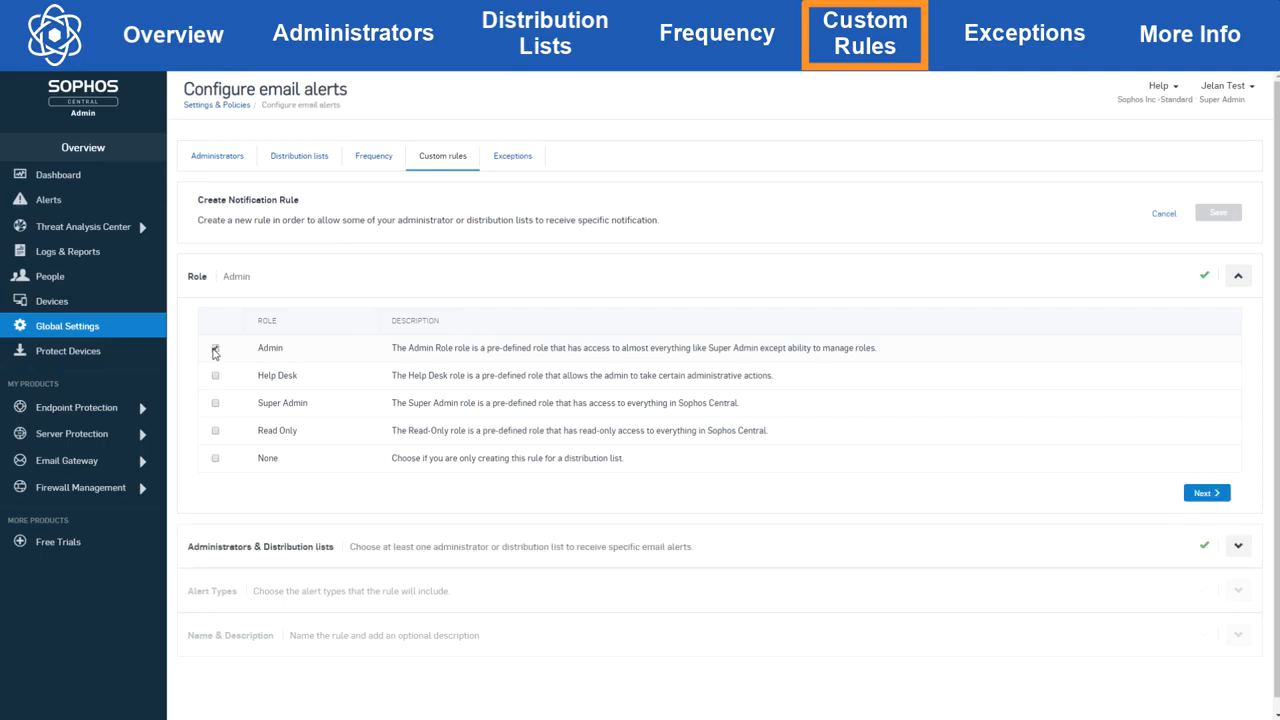
pyautogui.click(215, 458)
pyautogui.click(216, 349)
pyautogui.click(1205, 492)
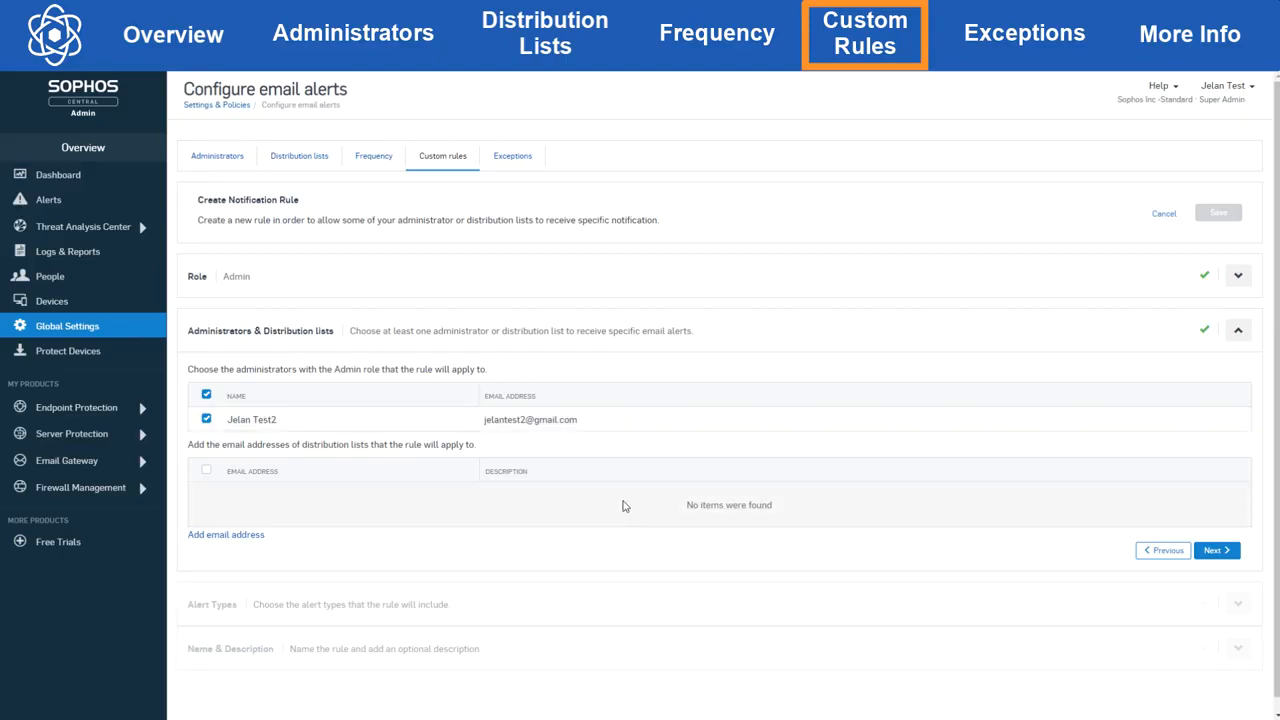
# Dismiss the new email address form without adding one, and accept the selected Admin-role administrator as the rule's recipient.
pyautogui.click(247, 543)
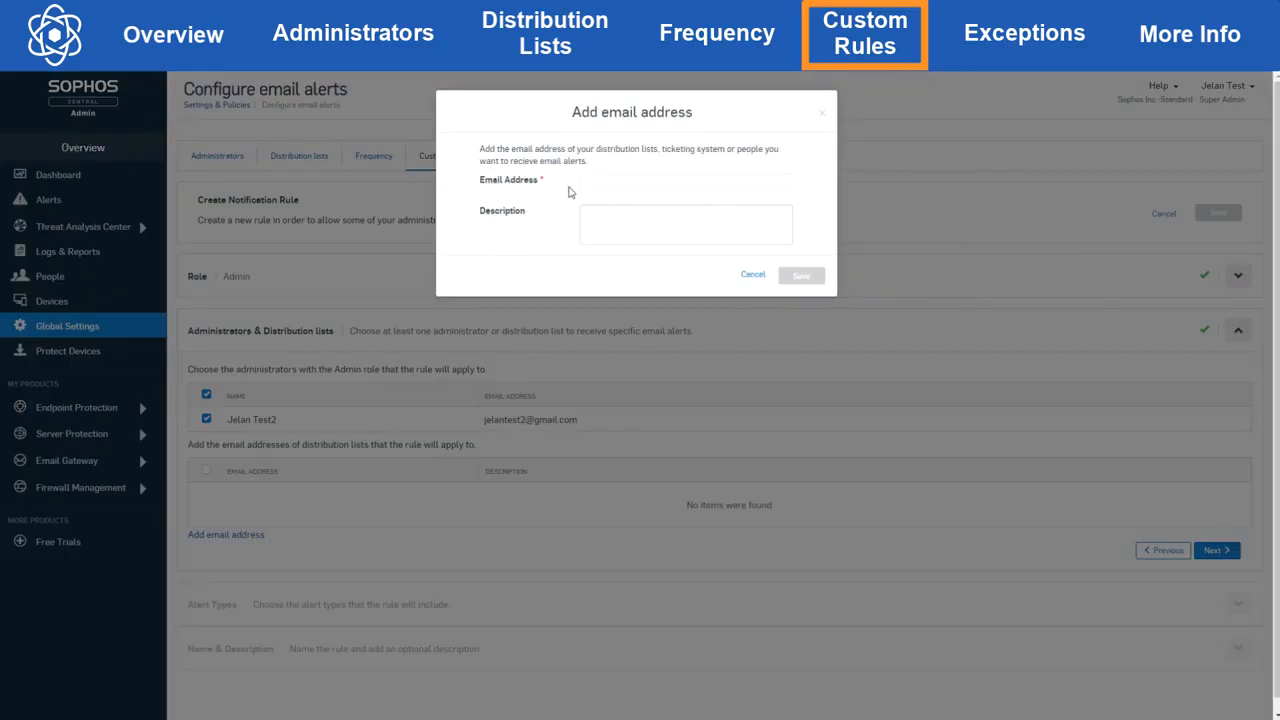
pyautogui.click(752, 275)
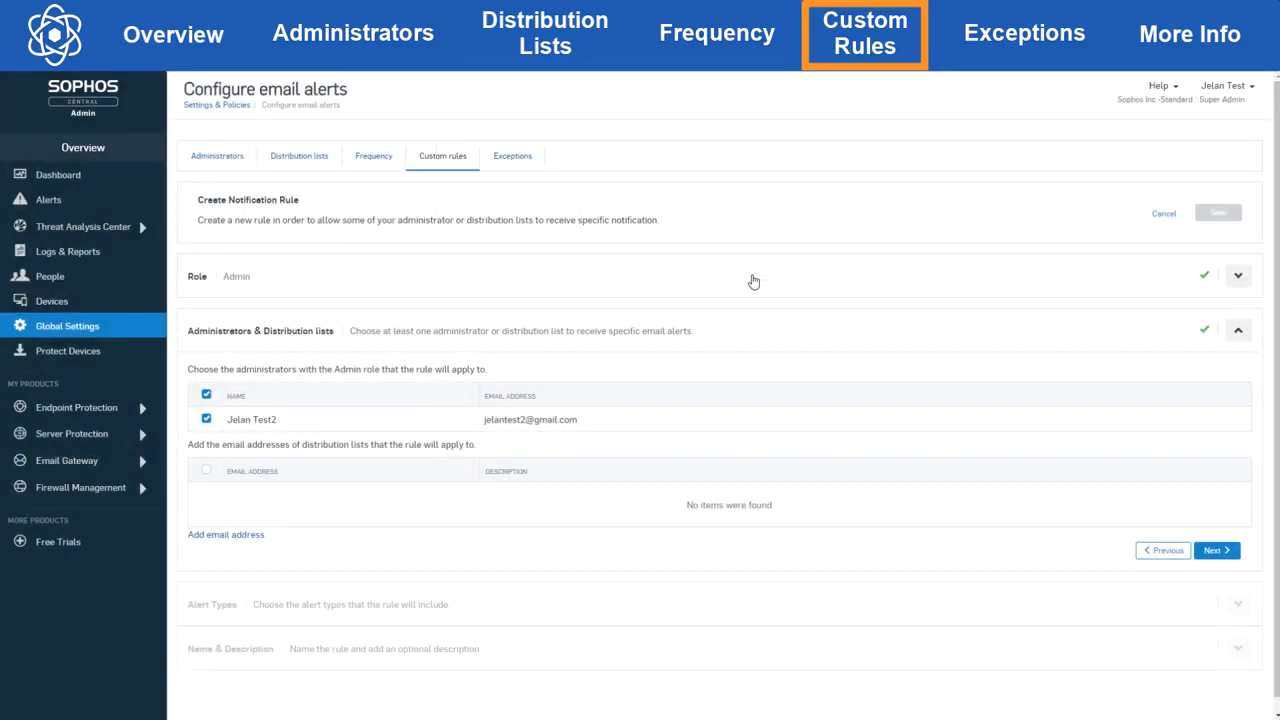
pyautogui.click(1215, 551)
# Exclude info alerts from the rule's severity types, keeping high and medium alerts selected.
pyautogui.scroll(-1, 730, 520)
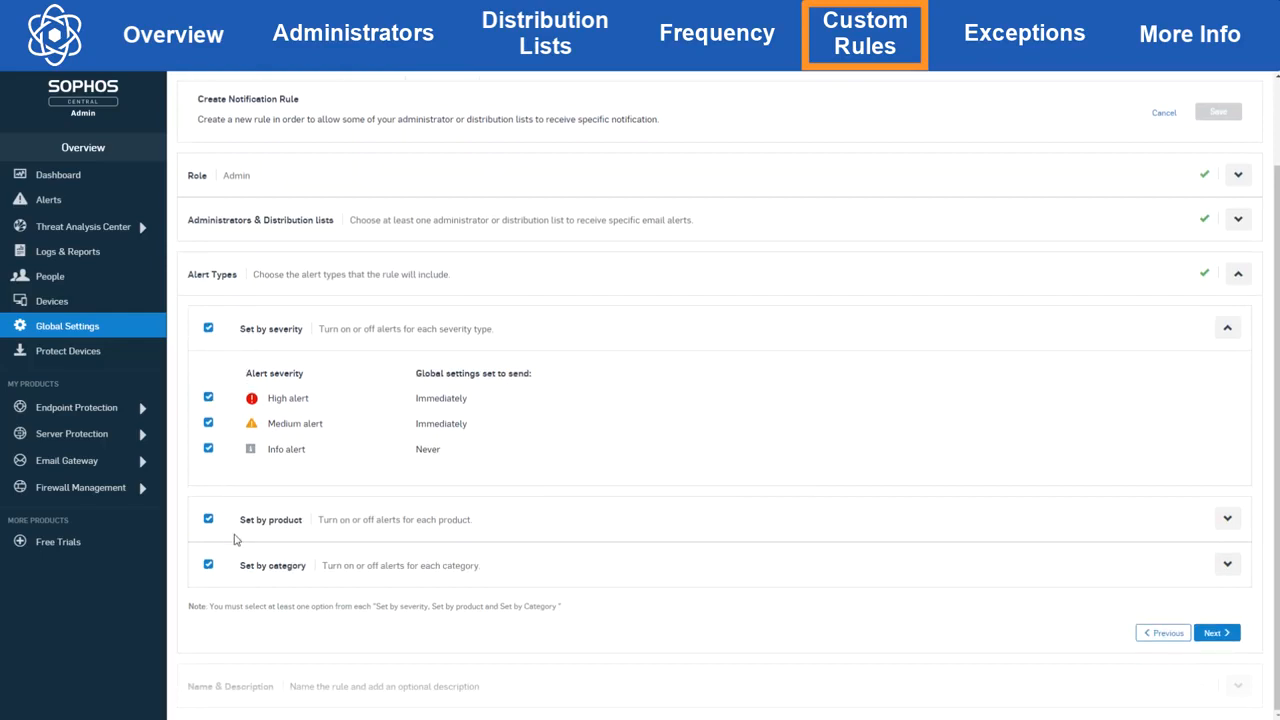
pyautogui.click(209, 330)
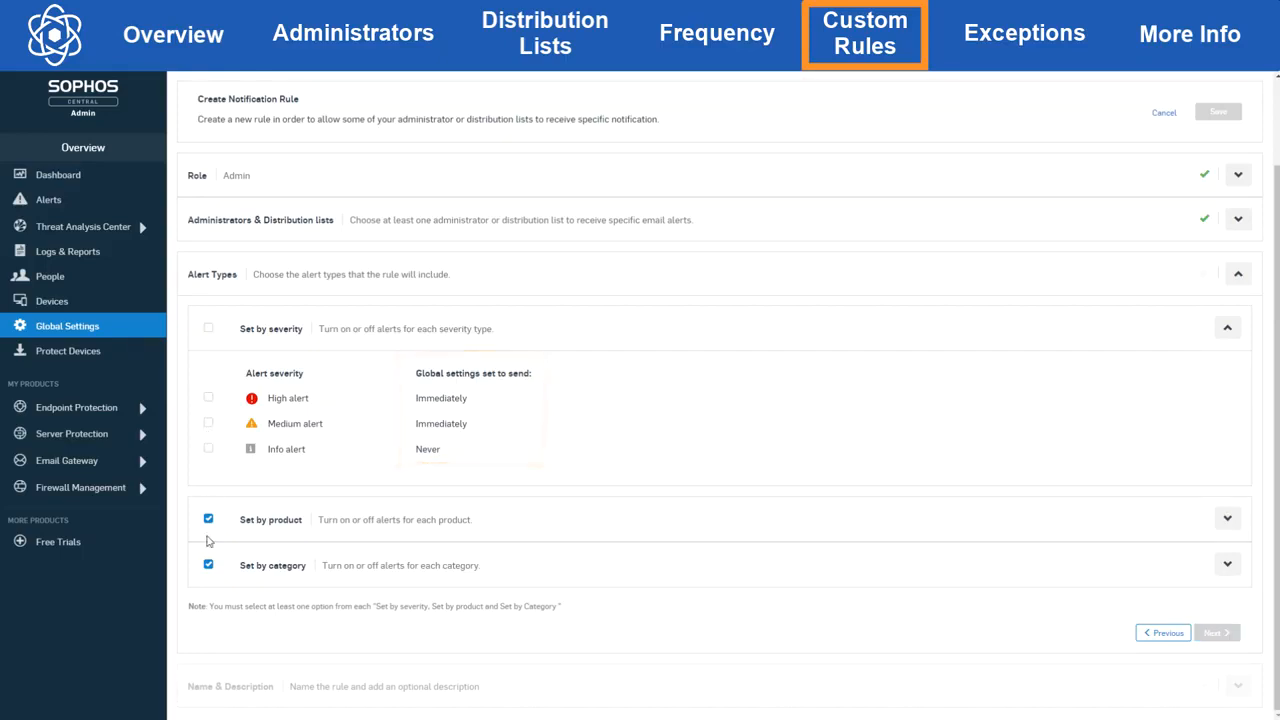
pyautogui.click(208, 328)
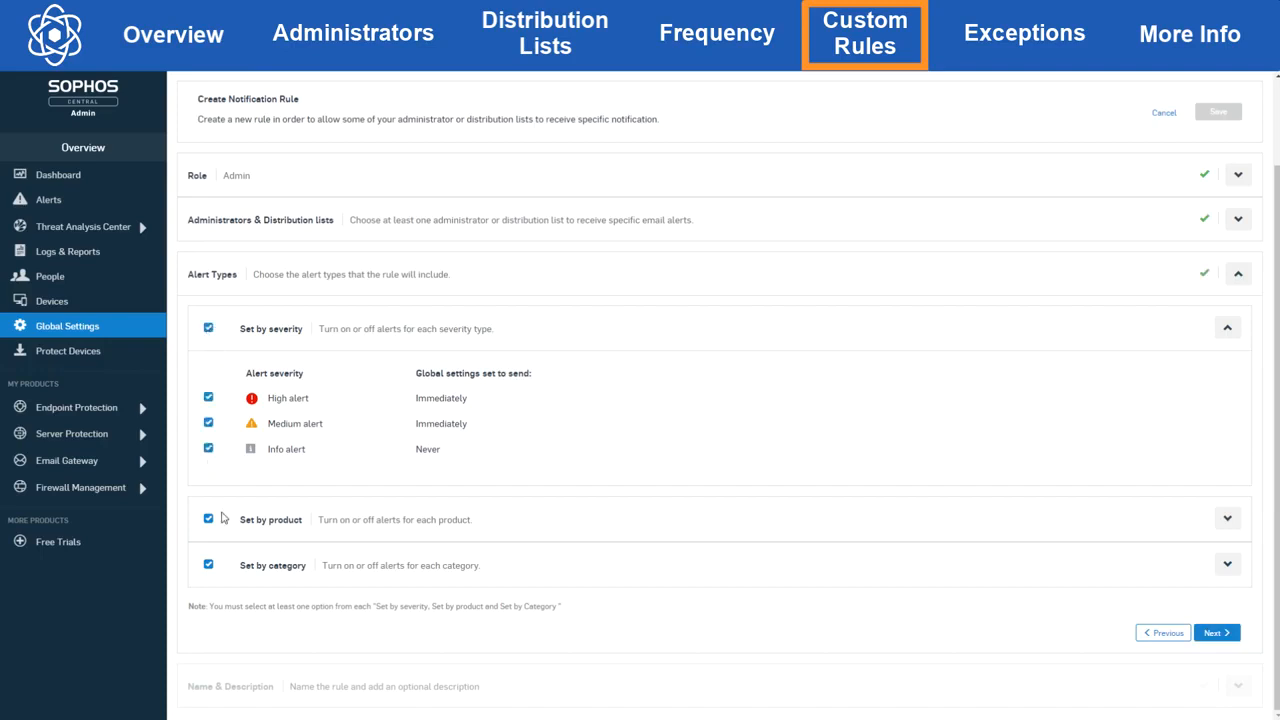
pyautogui.click(209, 449)
# Clear all products in the rule's alert types and select only Firewall.
pyautogui.click(1227, 518)
pyautogui.scroll(-2, 1231, 529)
pyautogui.click(208, 352)
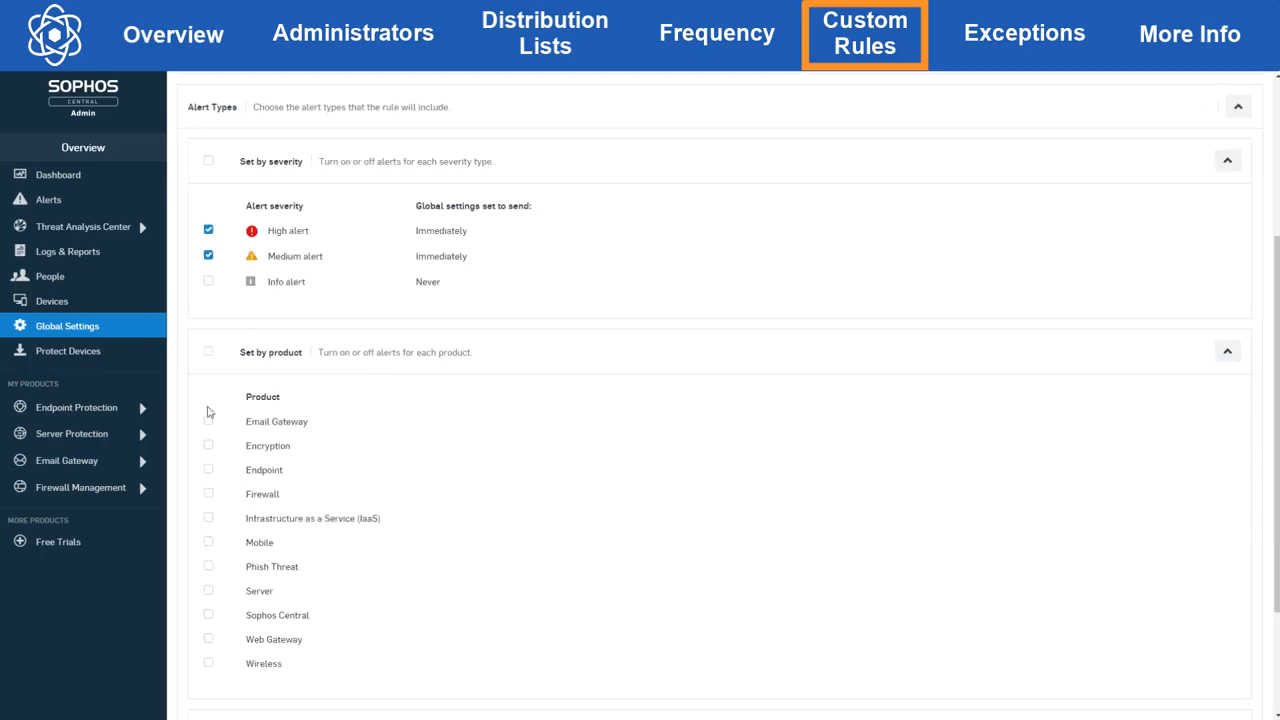
pyautogui.click(208, 493)
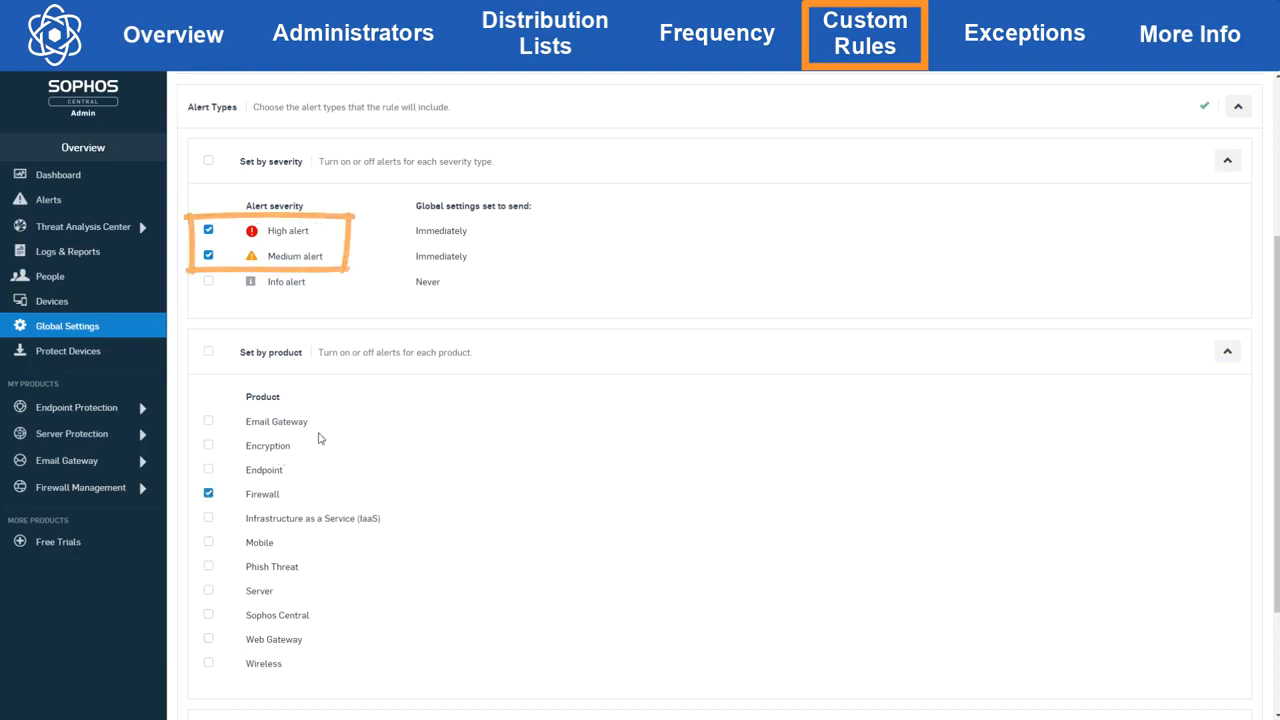
# Expand the rule's alert categories and select only Connectivity, which affects the Firewall product.
pyautogui.scroll(-3, 320, 438)
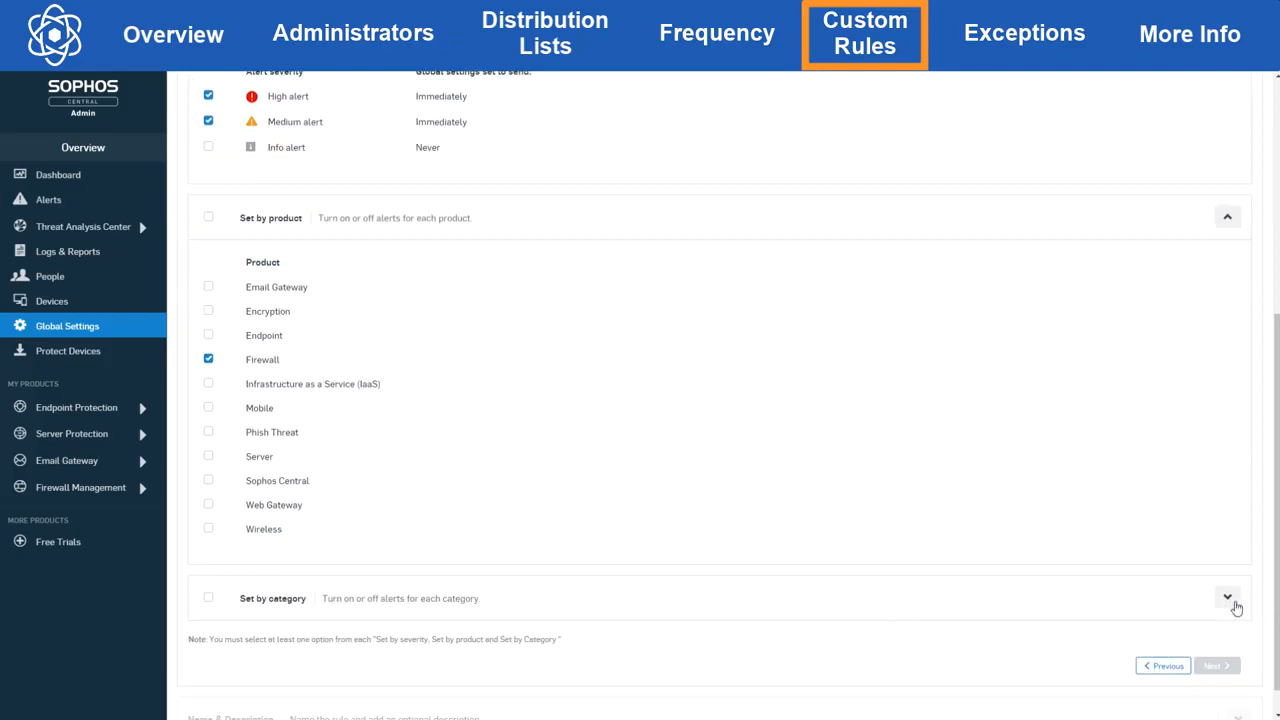
pyautogui.click(1227, 597)
pyautogui.scroll(-8, 380, 428)
pyautogui.click(208, 377)
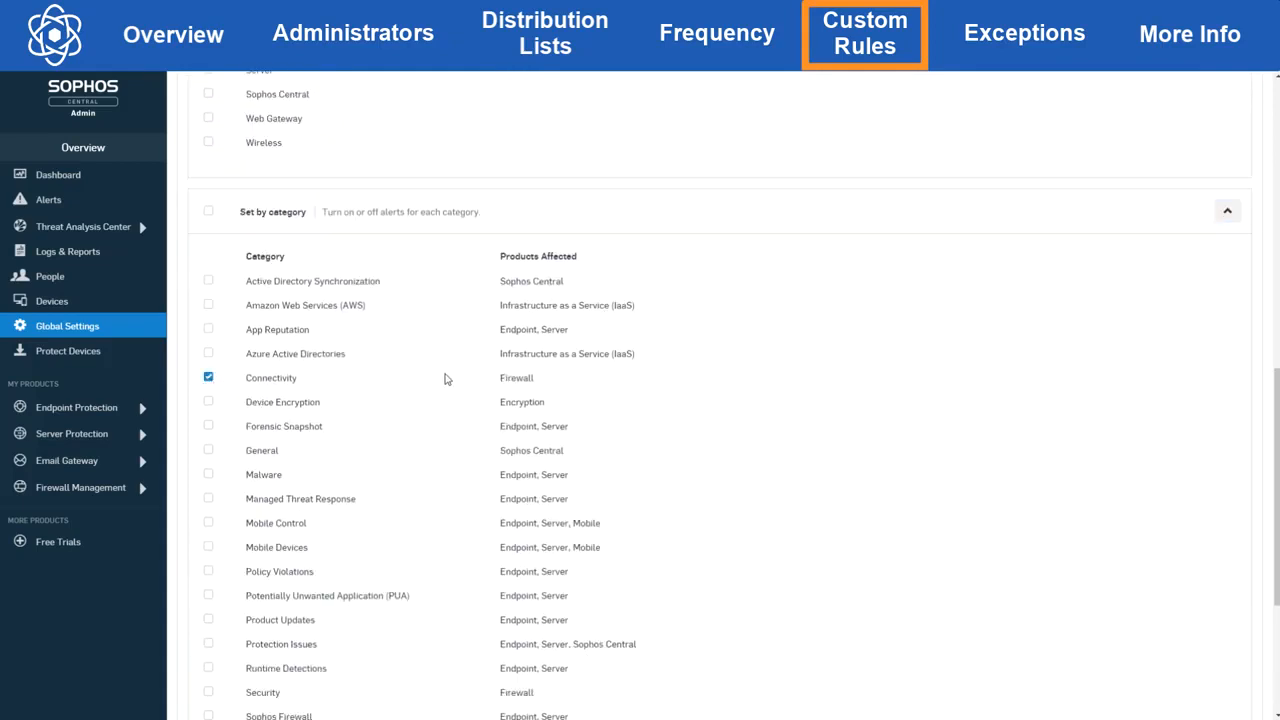
# Collapse the severity, product and category sections and continue to the rule's name and description.
pyautogui.scroll(3, 832, 449)
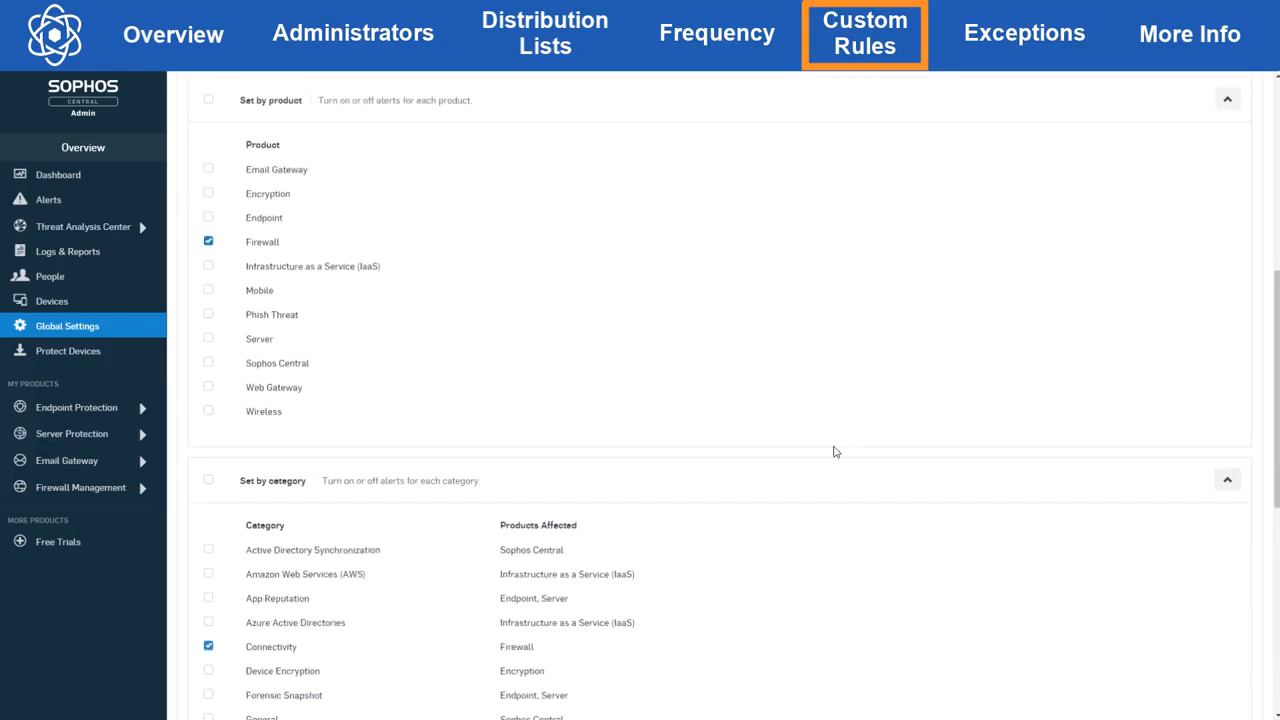
pyautogui.click(1226, 481)
pyautogui.click(1230, 229)
pyautogui.click(1227, 352)
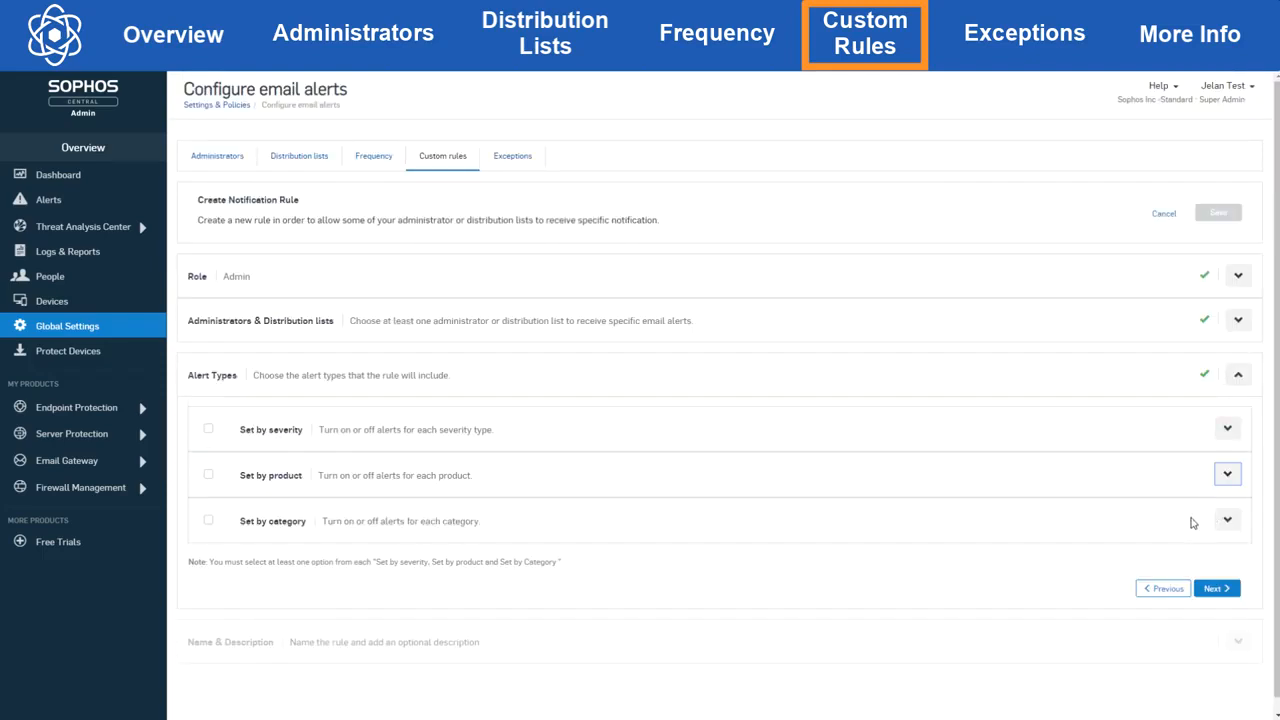
pyautogui.click(1214, 589)
# Name the rule "HIGH/MEDIUM FIREWALL CONNECTIVITY", describe it as "Only Send High and Medium Alerts related to Connectivity for Firewalls", and save it.
pyautogui.click(653, 462)
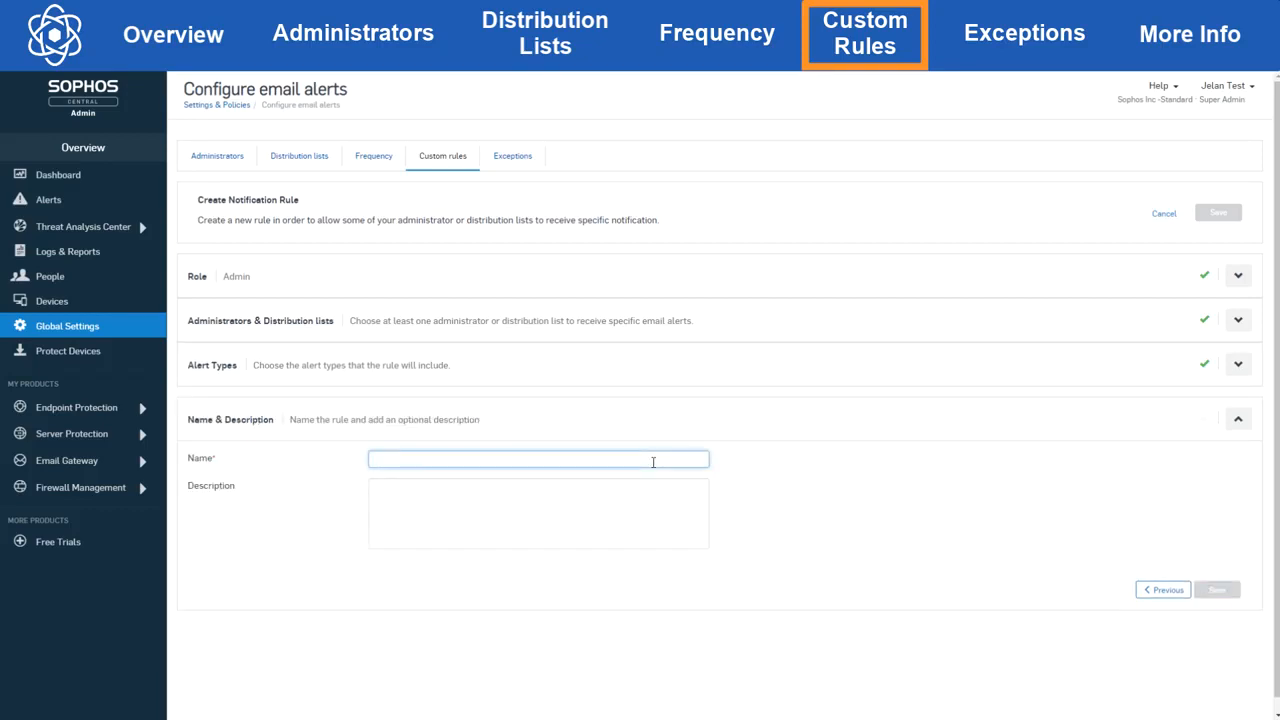
pyautogui.write('HIGH/MEDIUM')
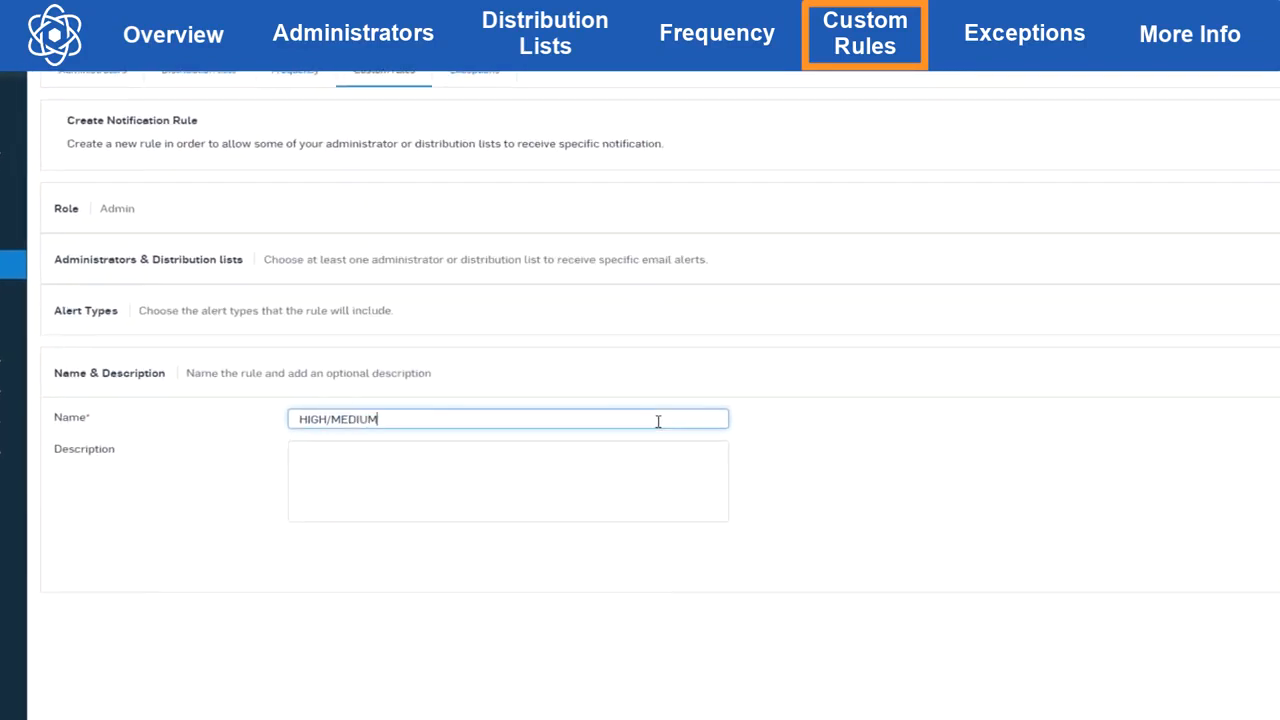
pyautogui.write(' FIREWALL CONNECTIVITY')
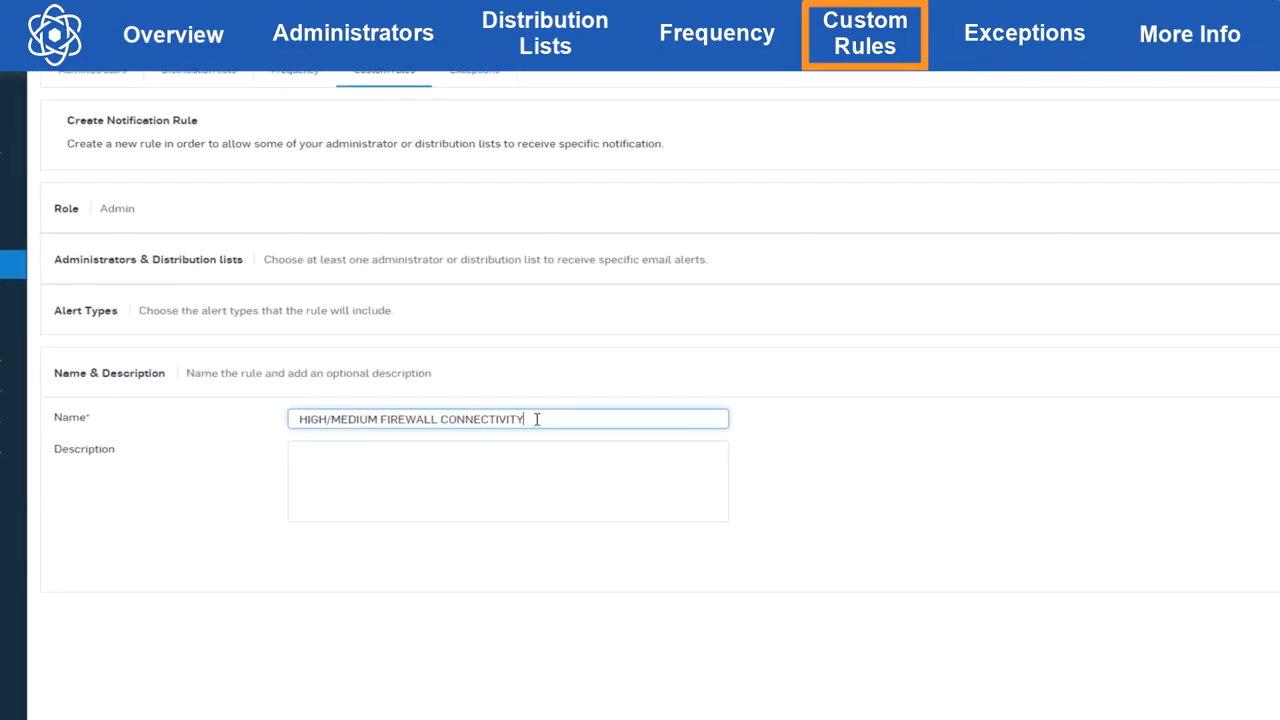
pyautogui.click(546, 456)
pyautogui.write('Only Send High and Medium Alerts related to ')
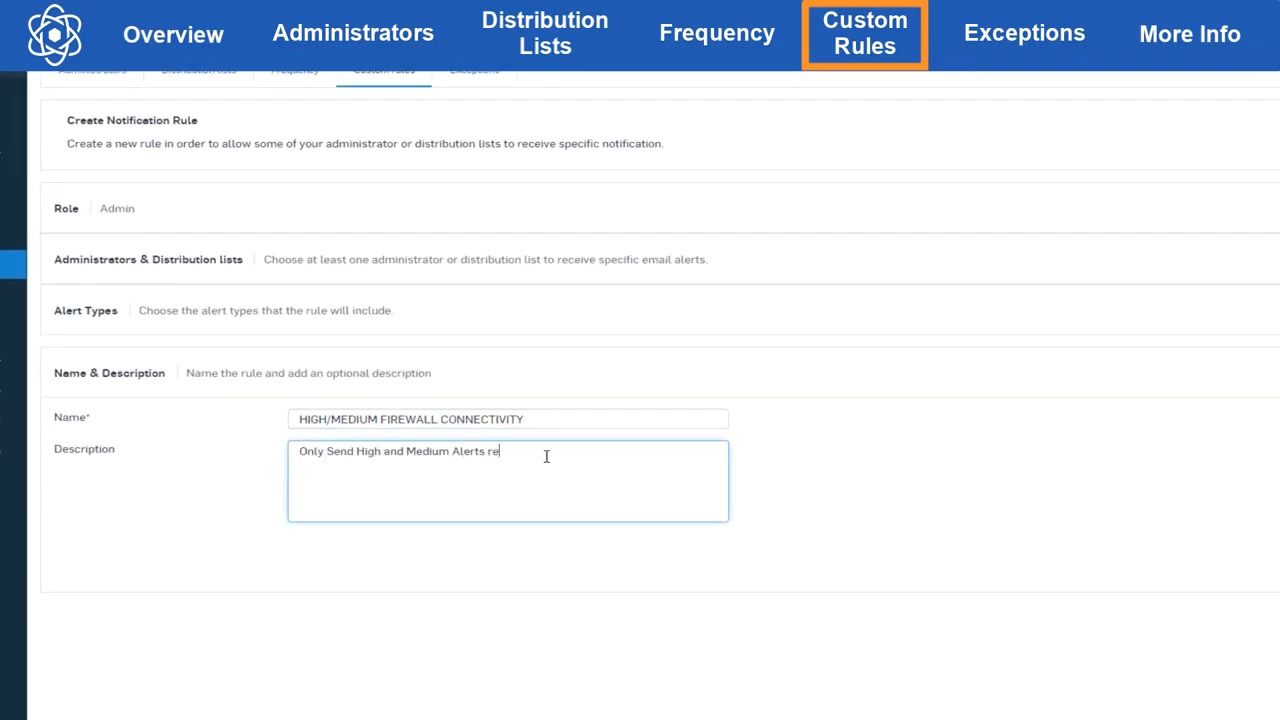
pyautogui.write('Connectivity for Firewalls')
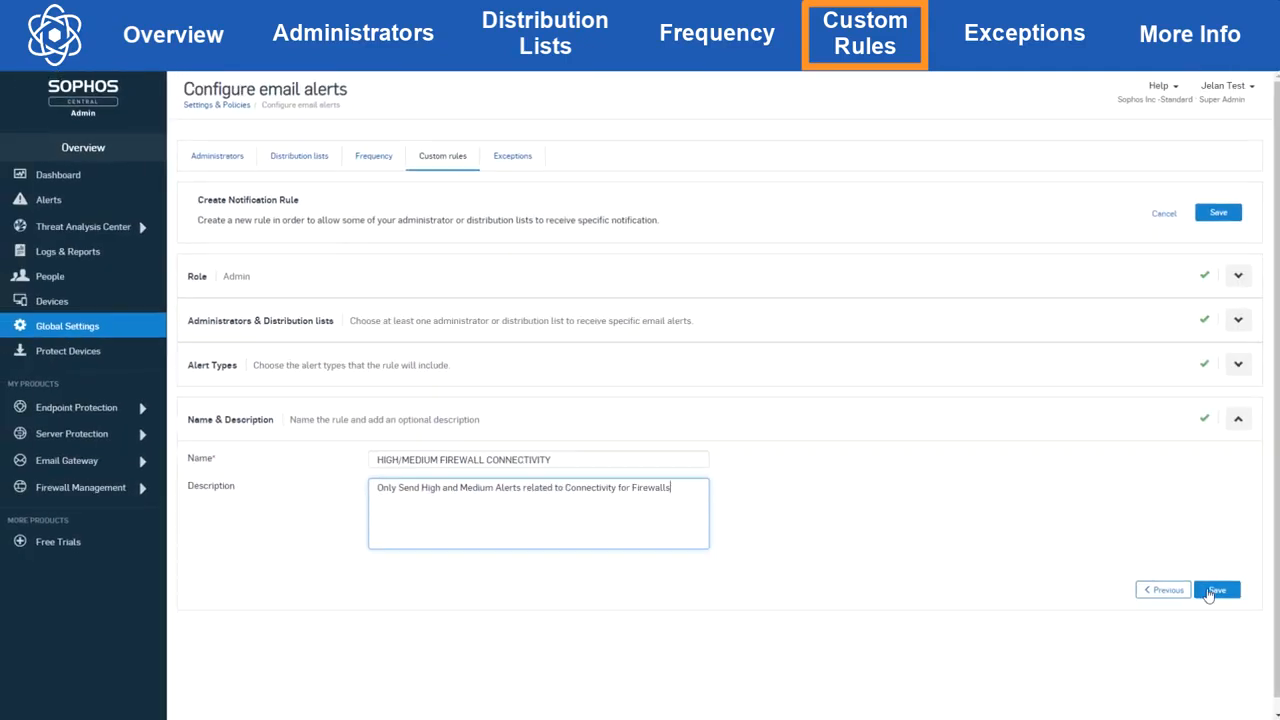
pyautogui.click(1210, 590)
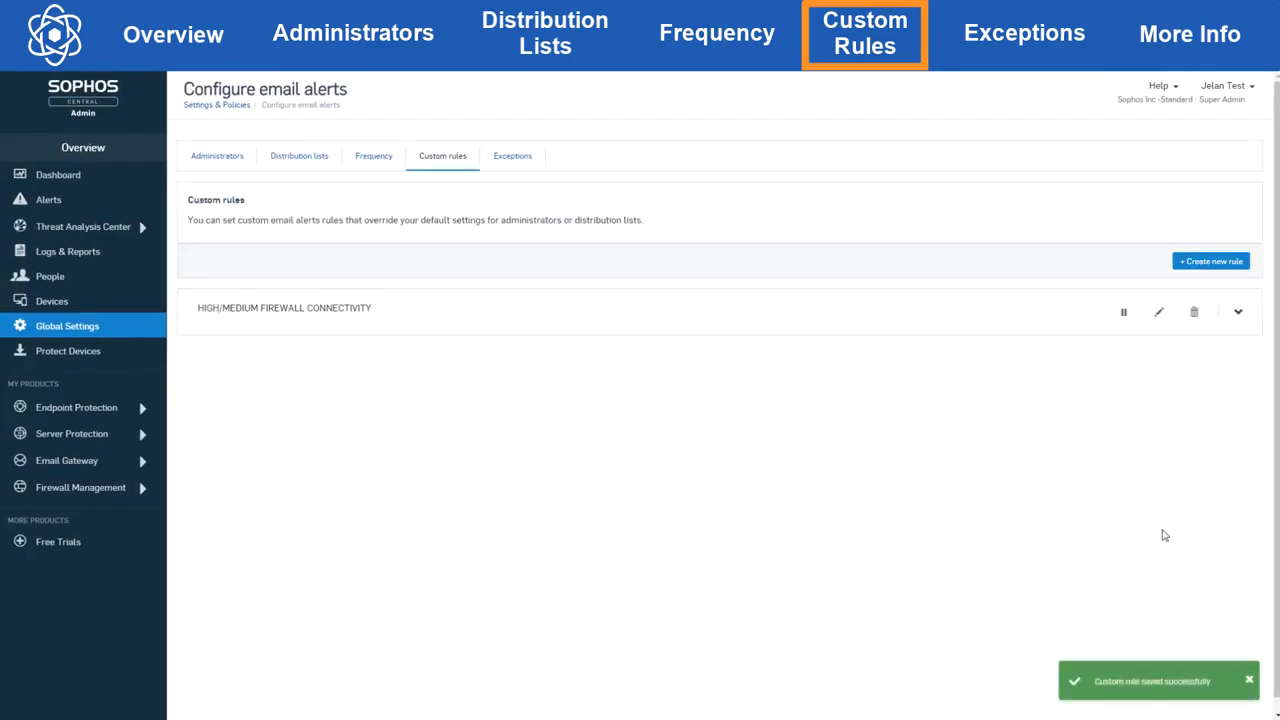
# Pause the HIGH/MEDIUM FIREWALL CONNECTIVITY custom rule and confirm returning the email alert settings to their defaults.
pyautogui.click(1125, 310)
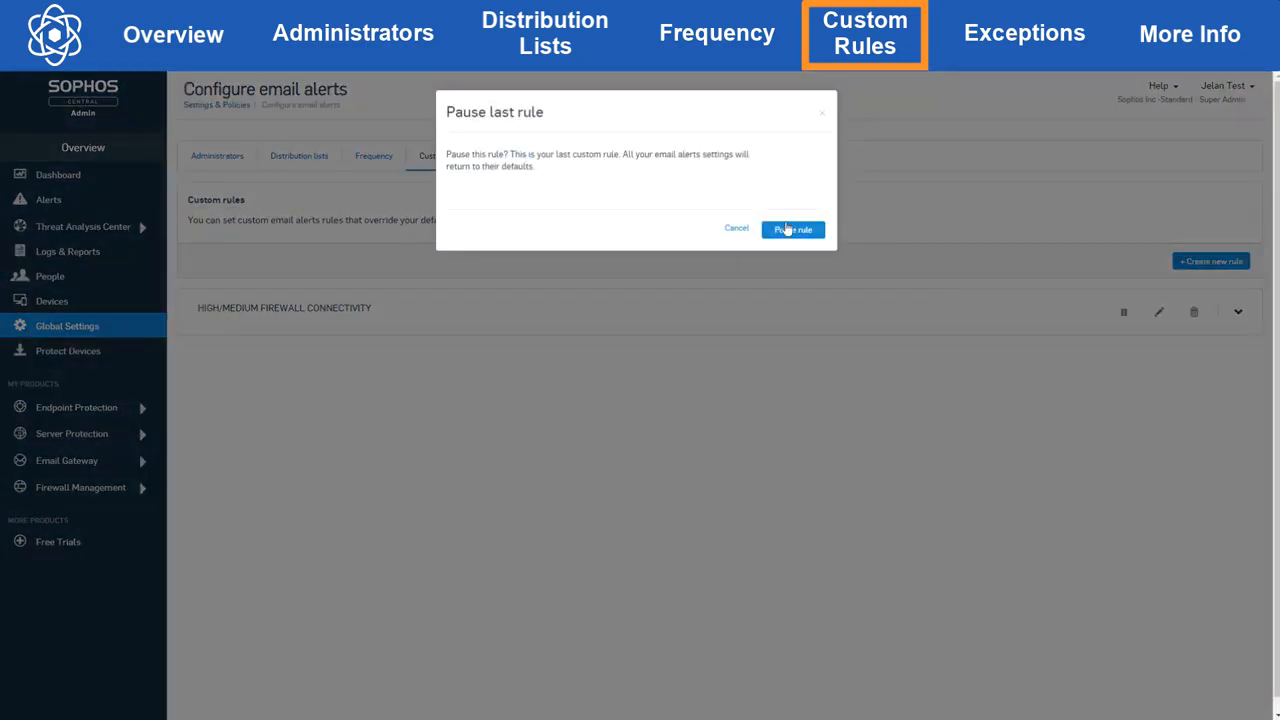
pyautogui.click(808, 233)
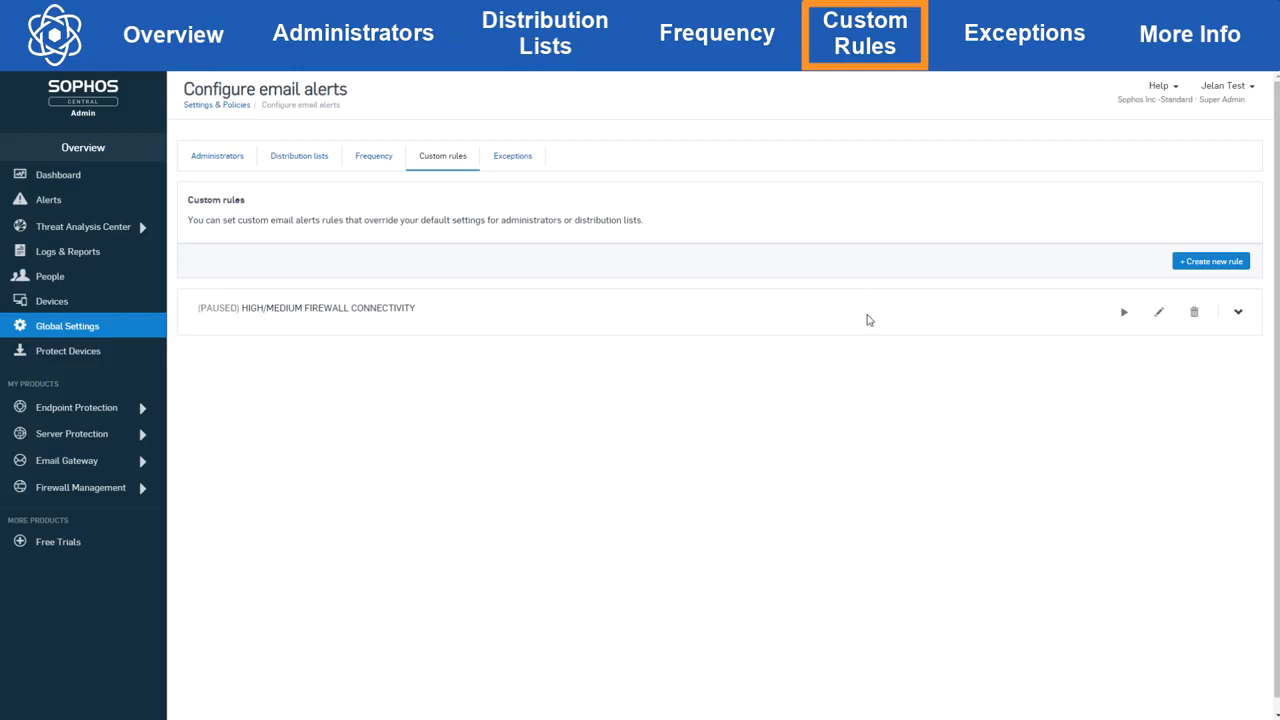
# Review the administrators and distribution lists that receive alerts by default, and return to the custom rules.
pyautogui.click(252, 166)
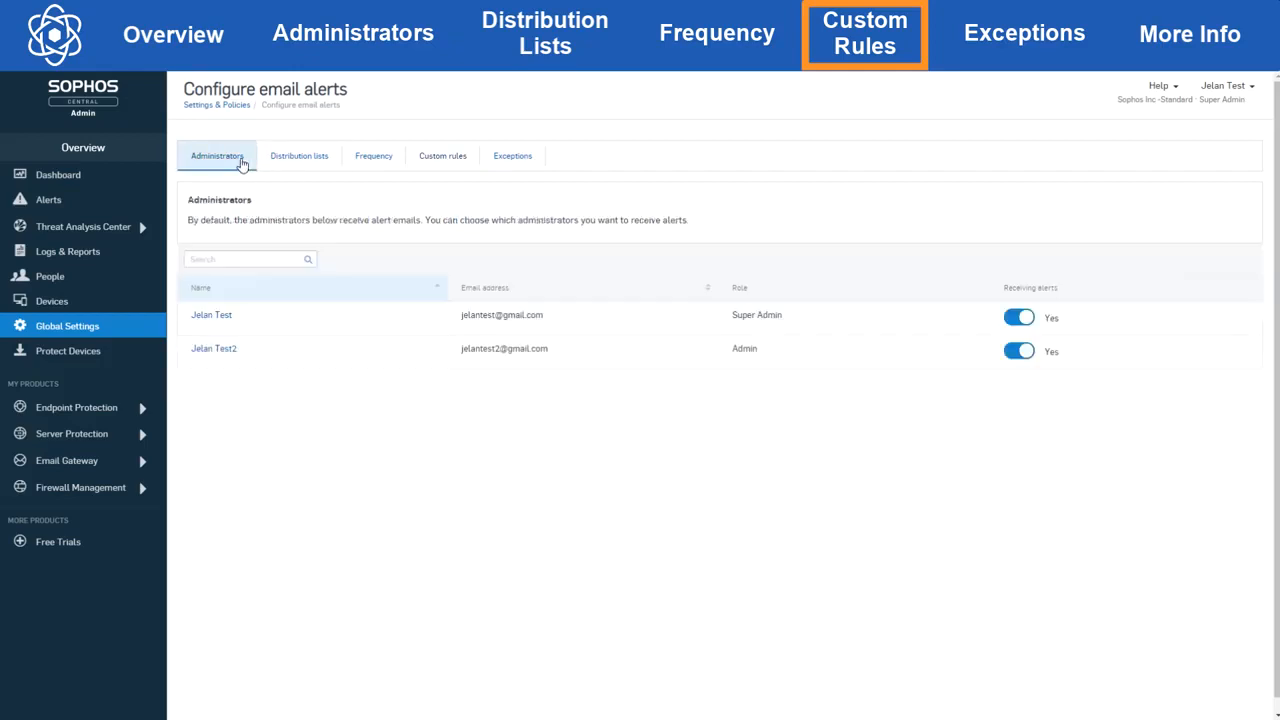
pyautogui.click(292, 165)
pyautogui.click(244, 168)
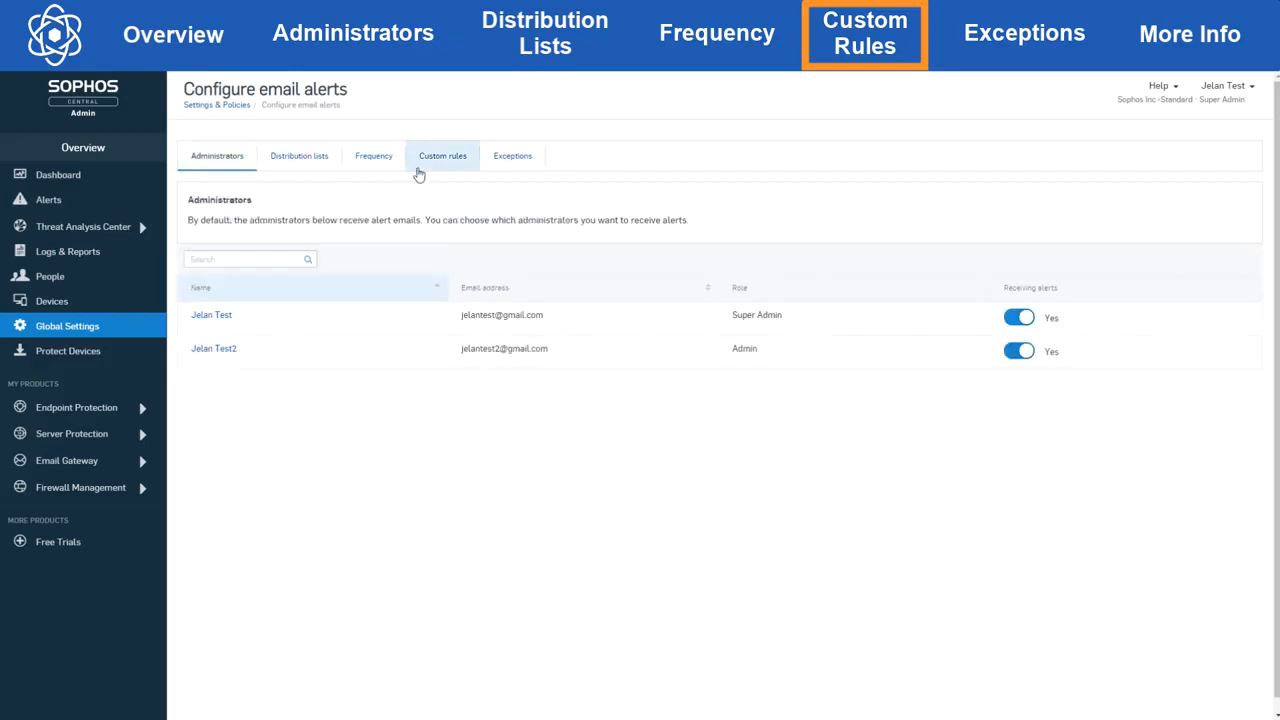
pyautogui.click(455, 162)
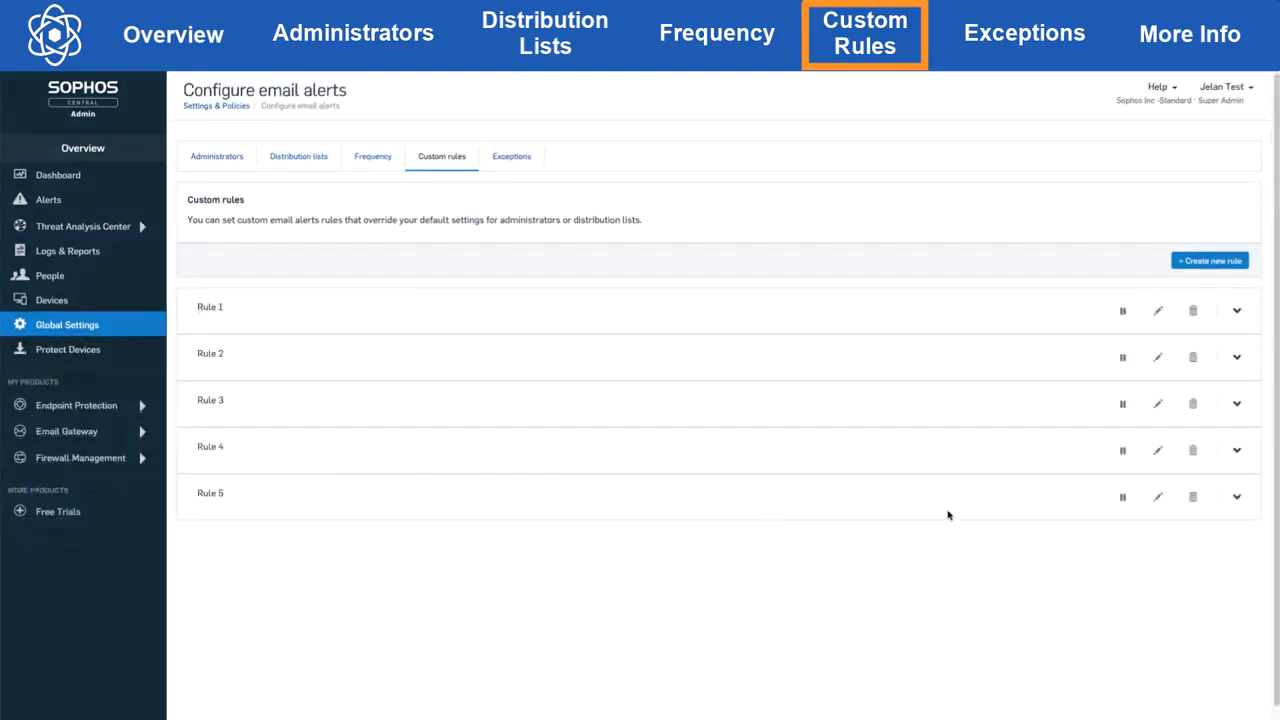
# Pause Rule 5, Rule 4, Rule 3 and Rule 2 in the custom rules list.
pyautogui.click(1122, 450)
pyautogui.press('Escape')
pyautogui.click(1122, 450)
pyautogui.click(1122, 403)
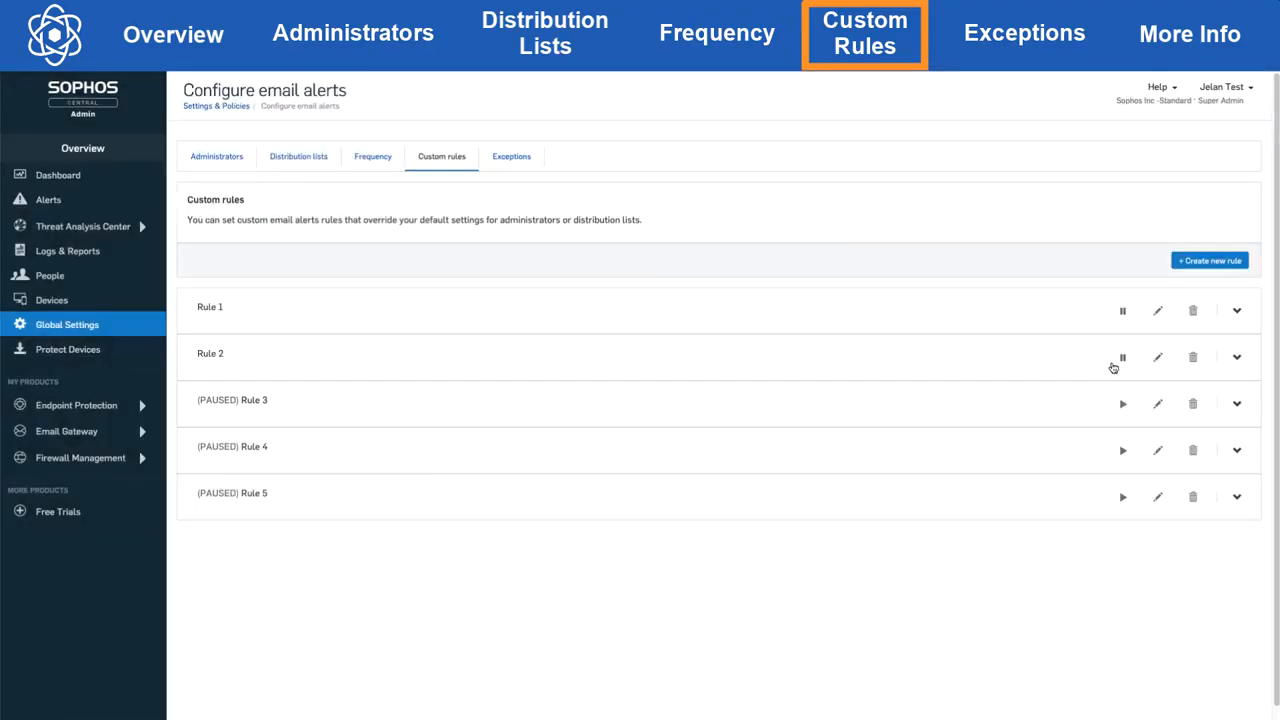
pyautogui.click(1122, 357)
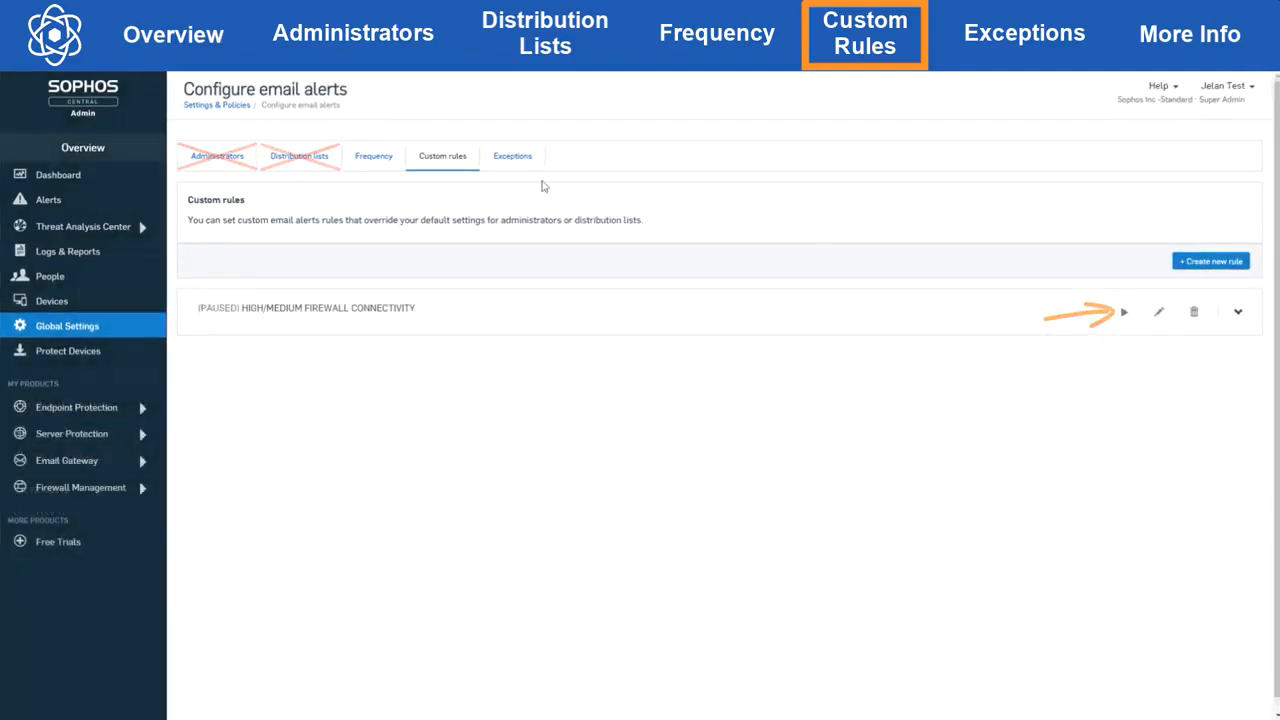
# Expand the HIGH/MEDIUM FIREWALL CONNECTIVITY rule and examine its role, administrators, severity, product and category details.
pyautogui.click(1157, 316)
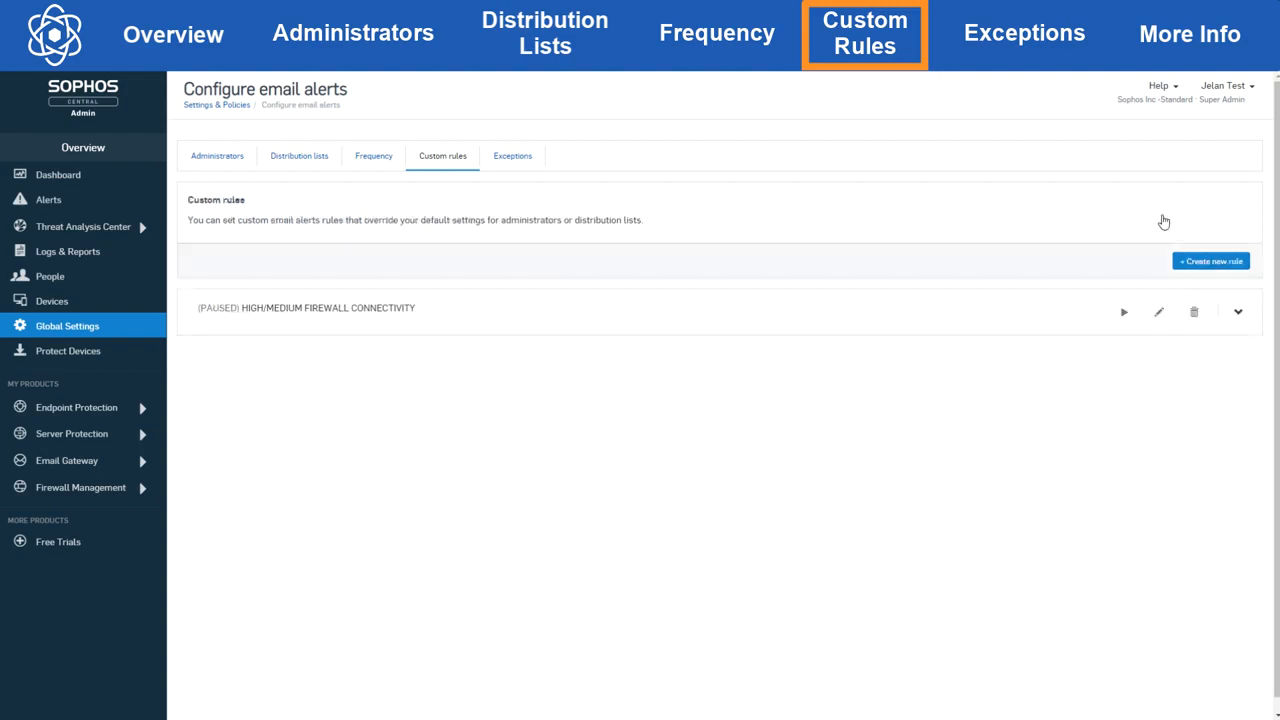
pyautogui.click(1194, 313)
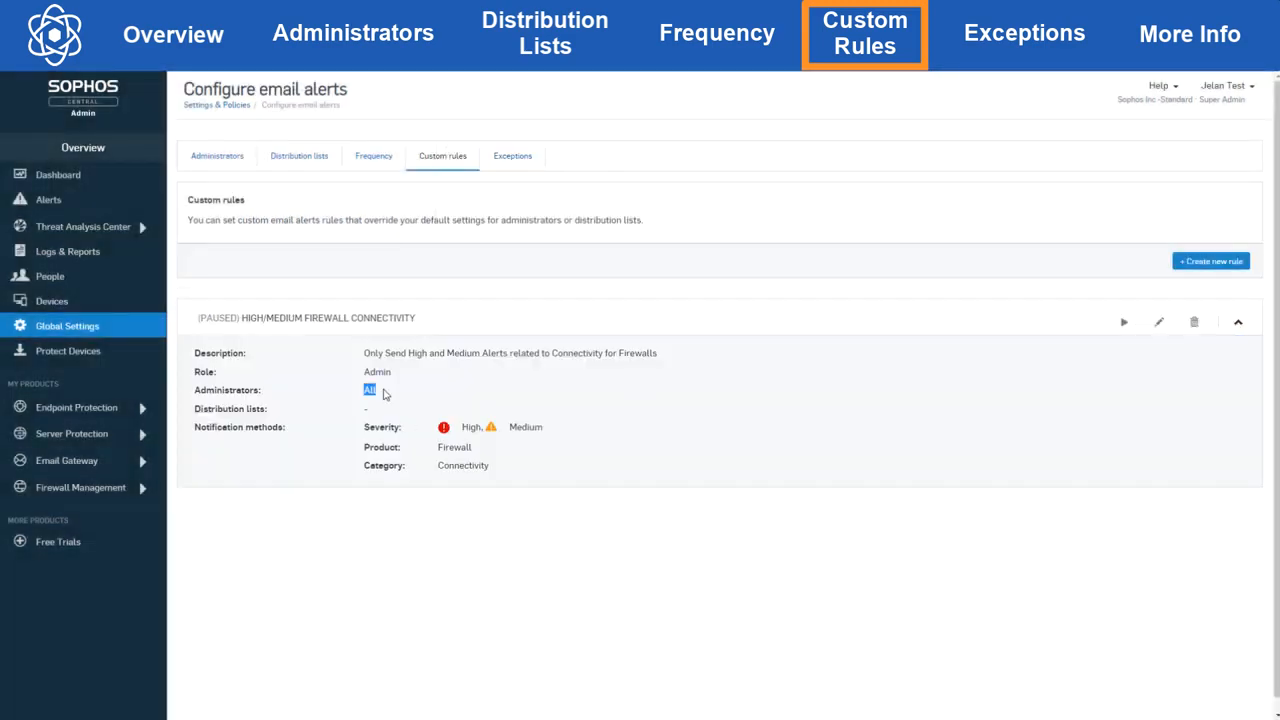
# Open the email alert exceptions and look at the send frequency of the Real-time protection disabled exception.
pyautogui.click(513, 157)
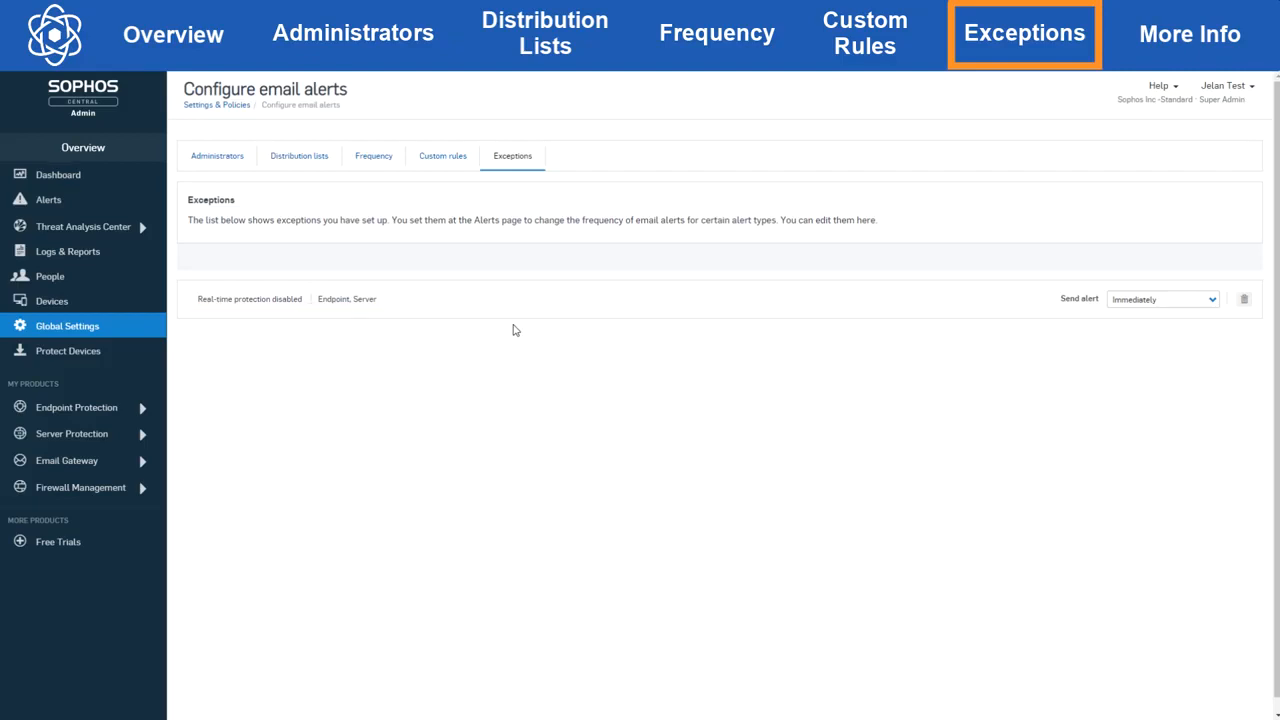
pyautogui.click(1113, 302)
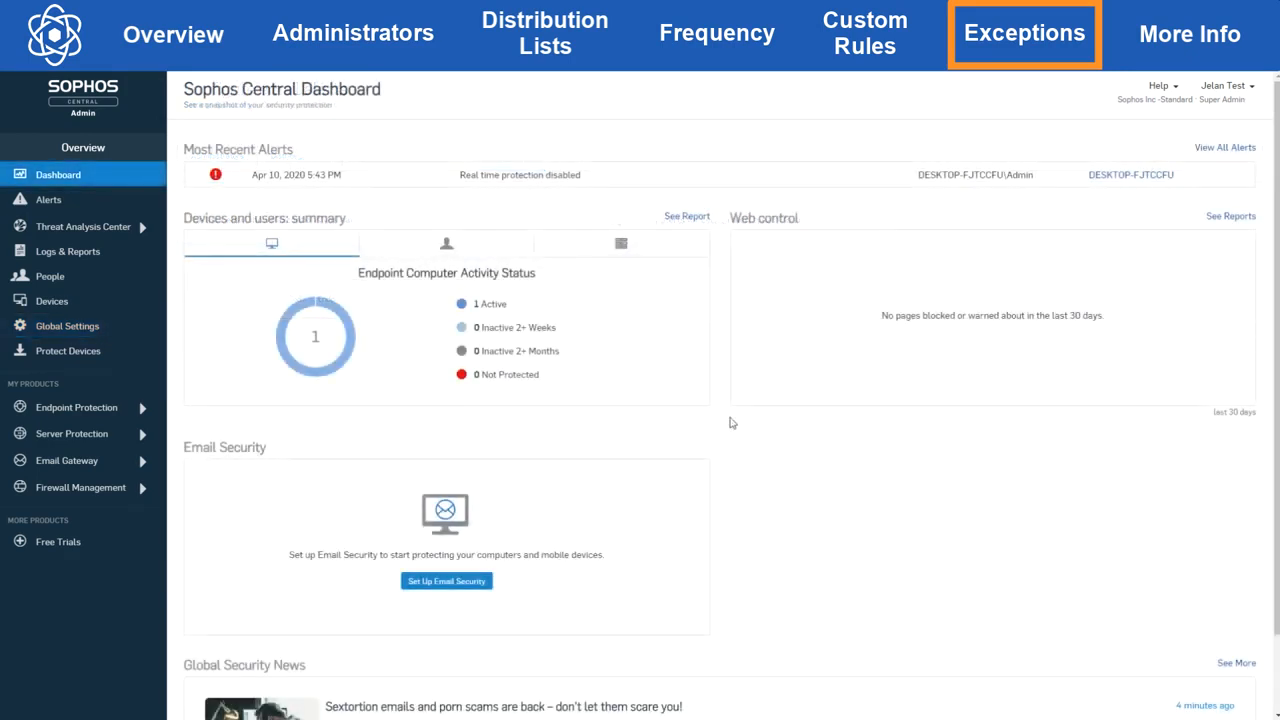
# View all alerts, expand the Real-time protection disabled alert's details, and set its email alert frequency to Immediately.
pyautogui.click(1230, 148)
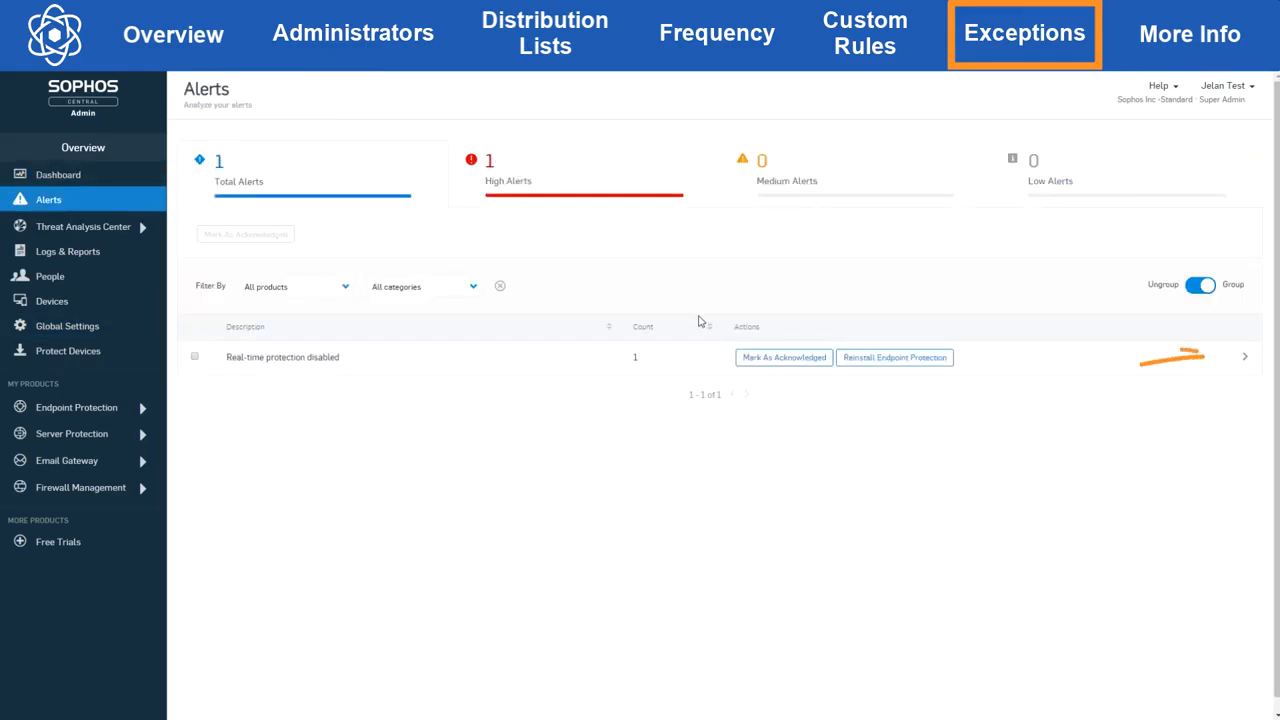
pyautogui.click(1245, 357)
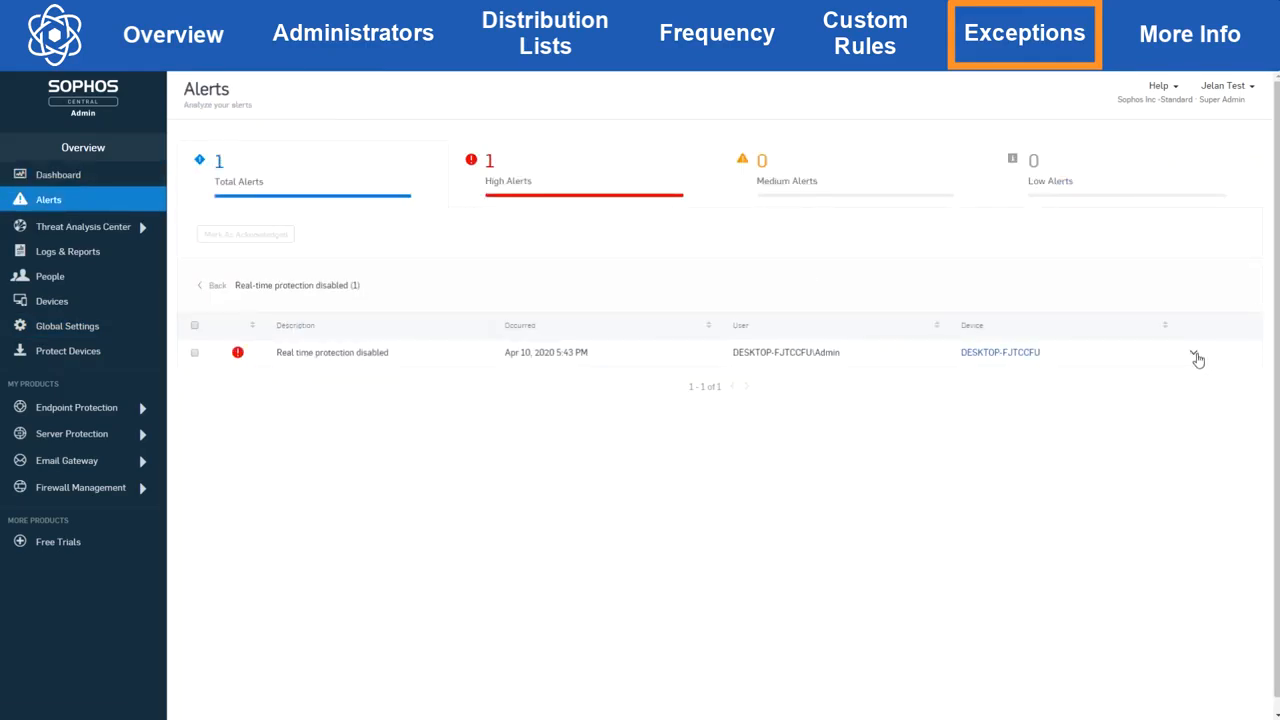
pyautogui.click(1197, 357)
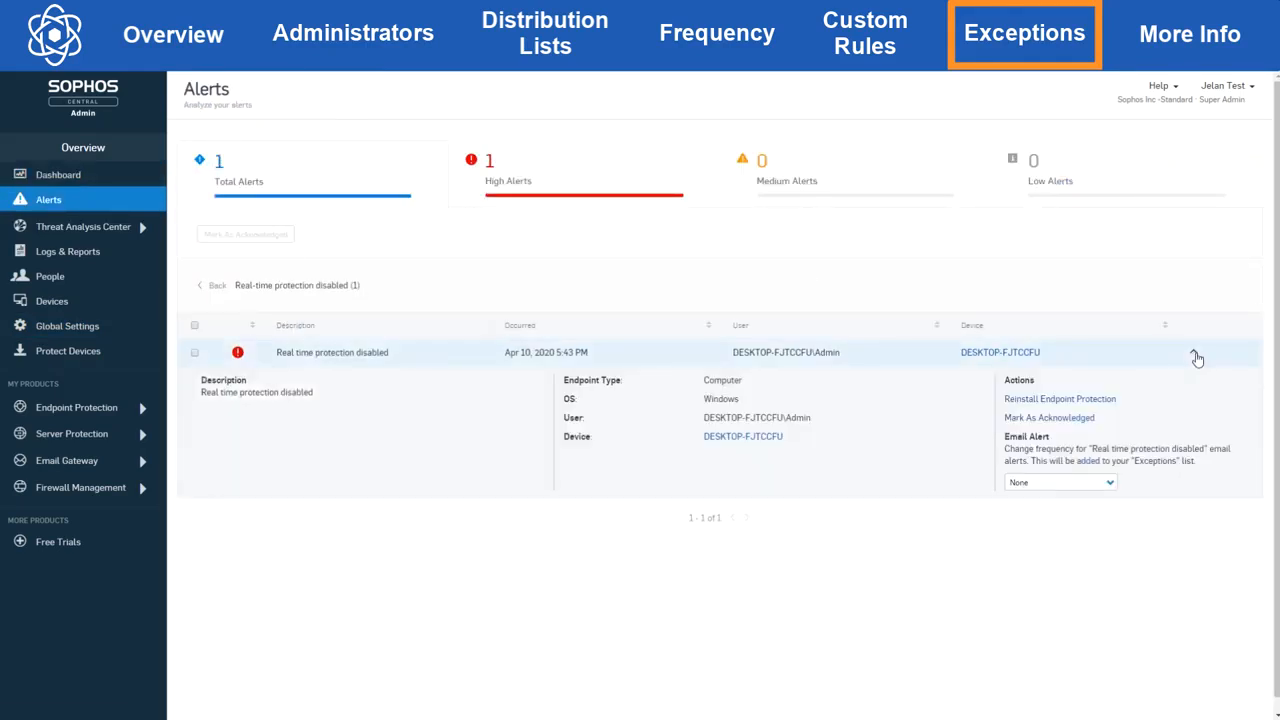
pyautogui.click(1060, 482)
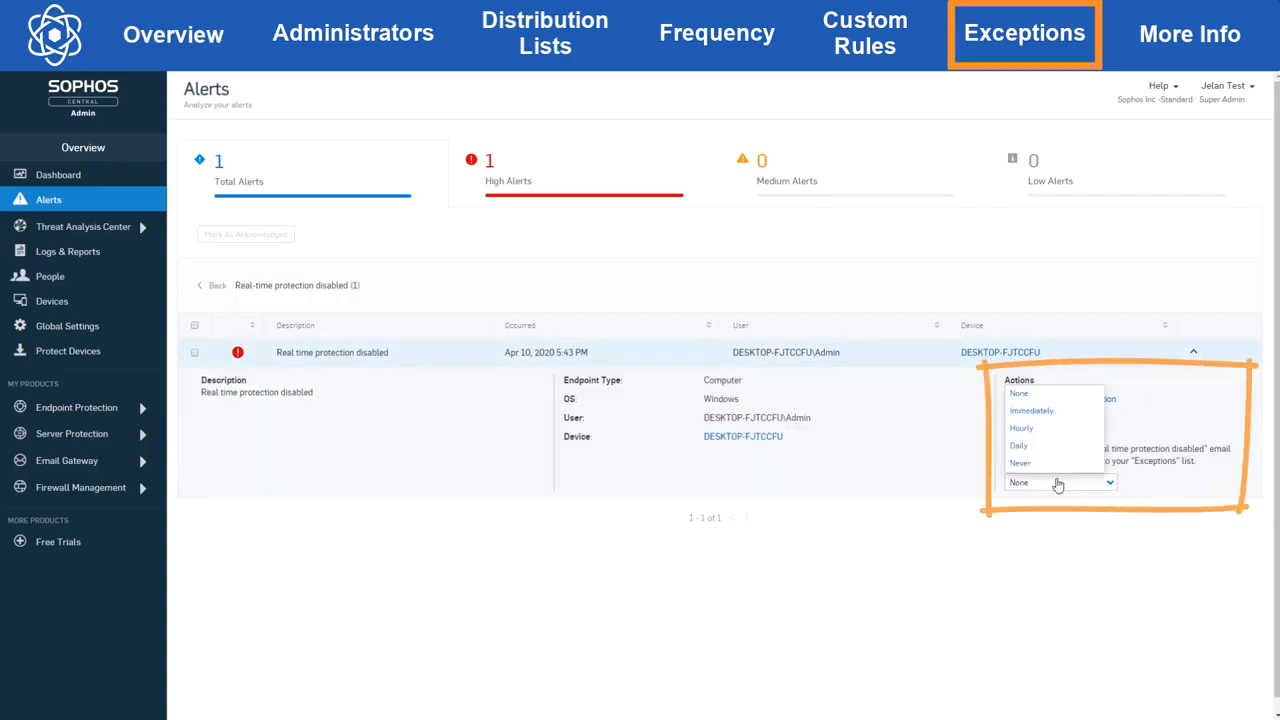
pyautogui.click(1069, 419)
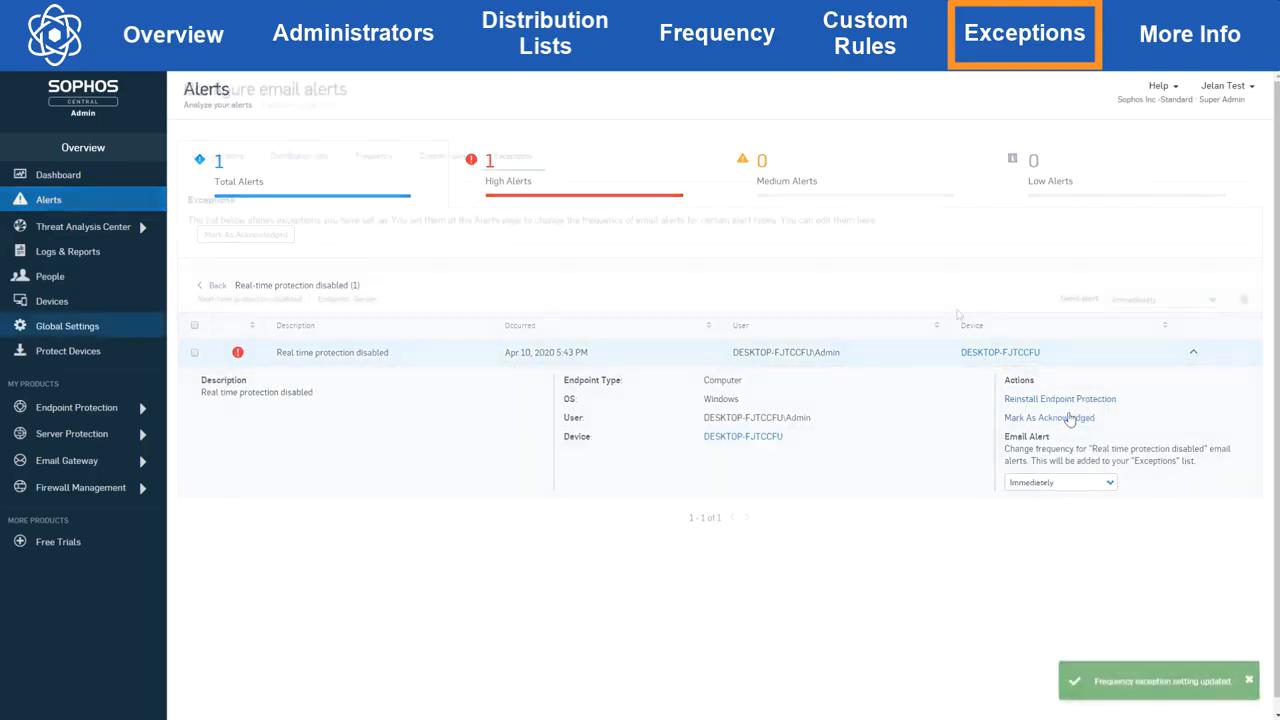
# Show the available send frequencies for the Real-time protection disabled entry in the email alert exceptions list.
pyautogui.click(1131, 305)
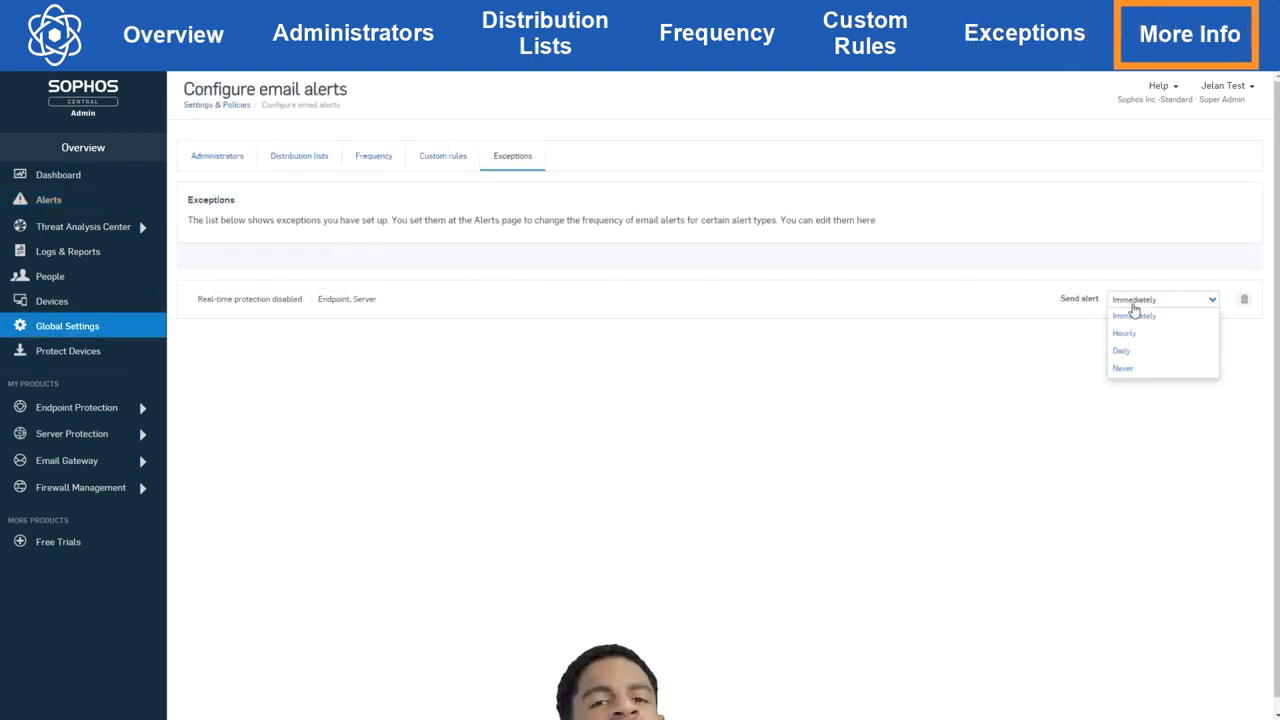